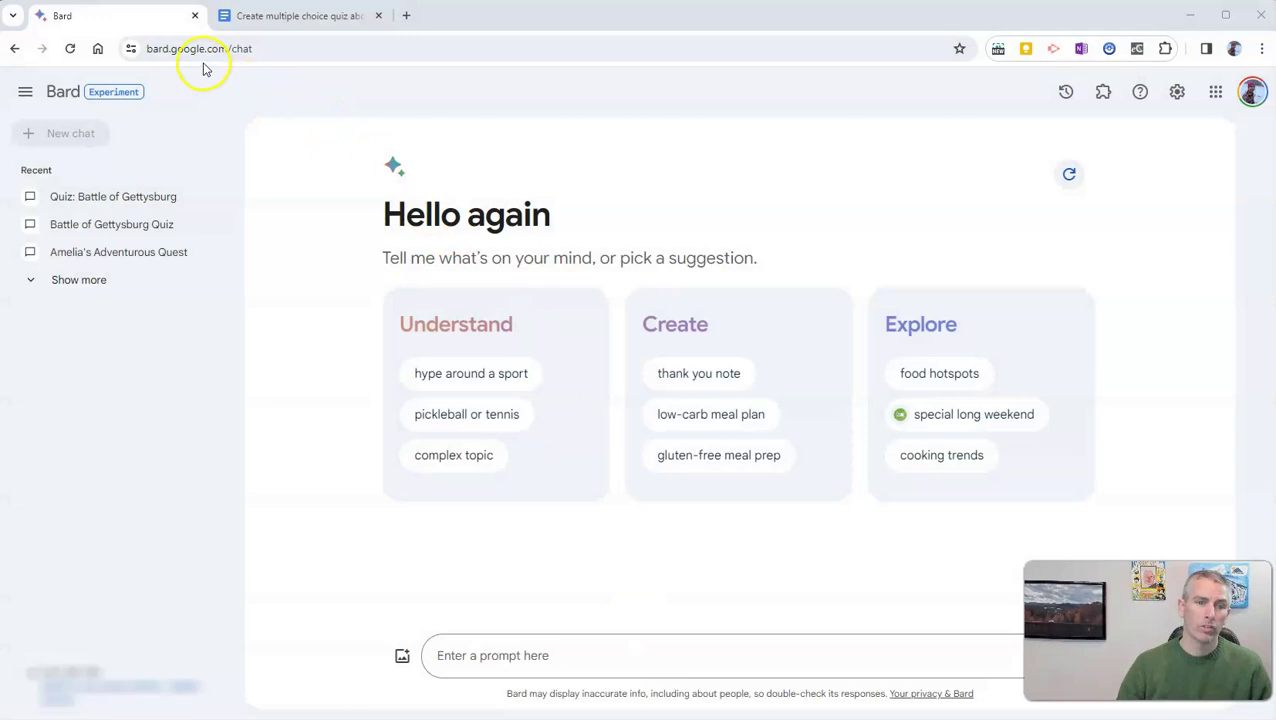
- Close the extra tab and have Bard write a Gettysburg multiple-choice quiz with an answer key
{"action": "left_click", "coordinate": [379, 15]}
{"action": "left_click", "coordinate": [532, 654]}
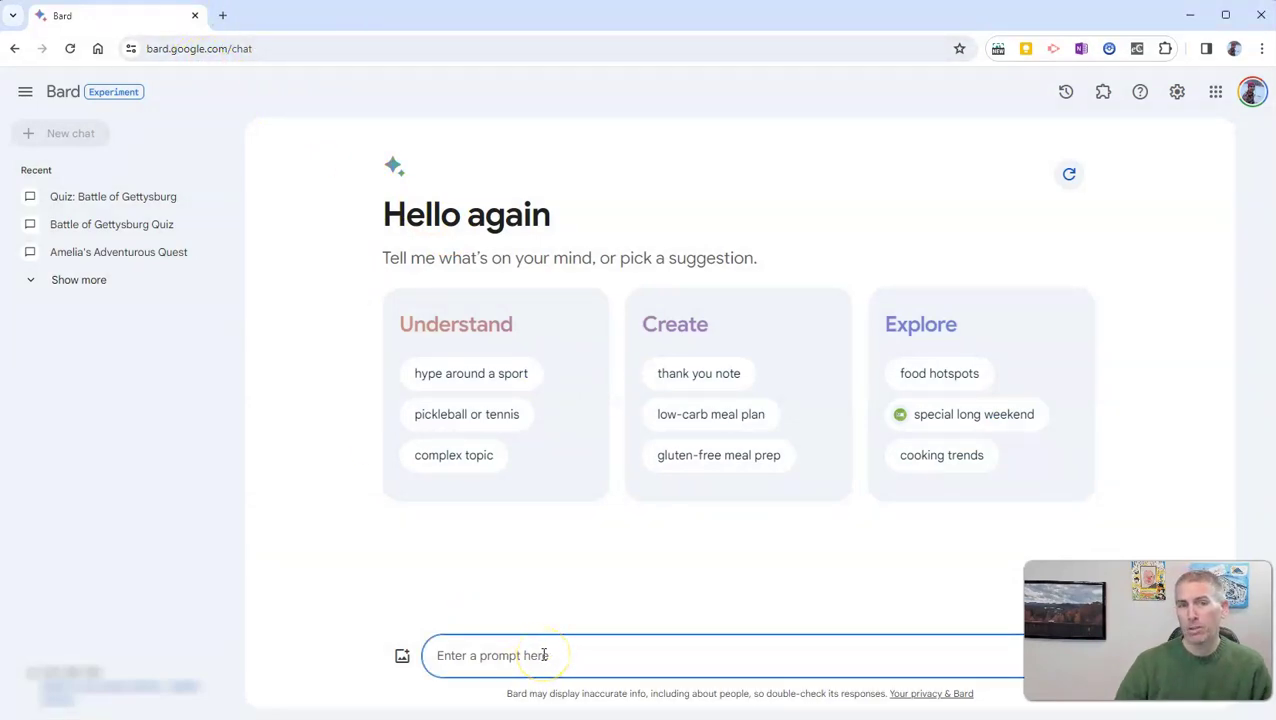
{"action": "left_click", "coordinate": [563, 658]}
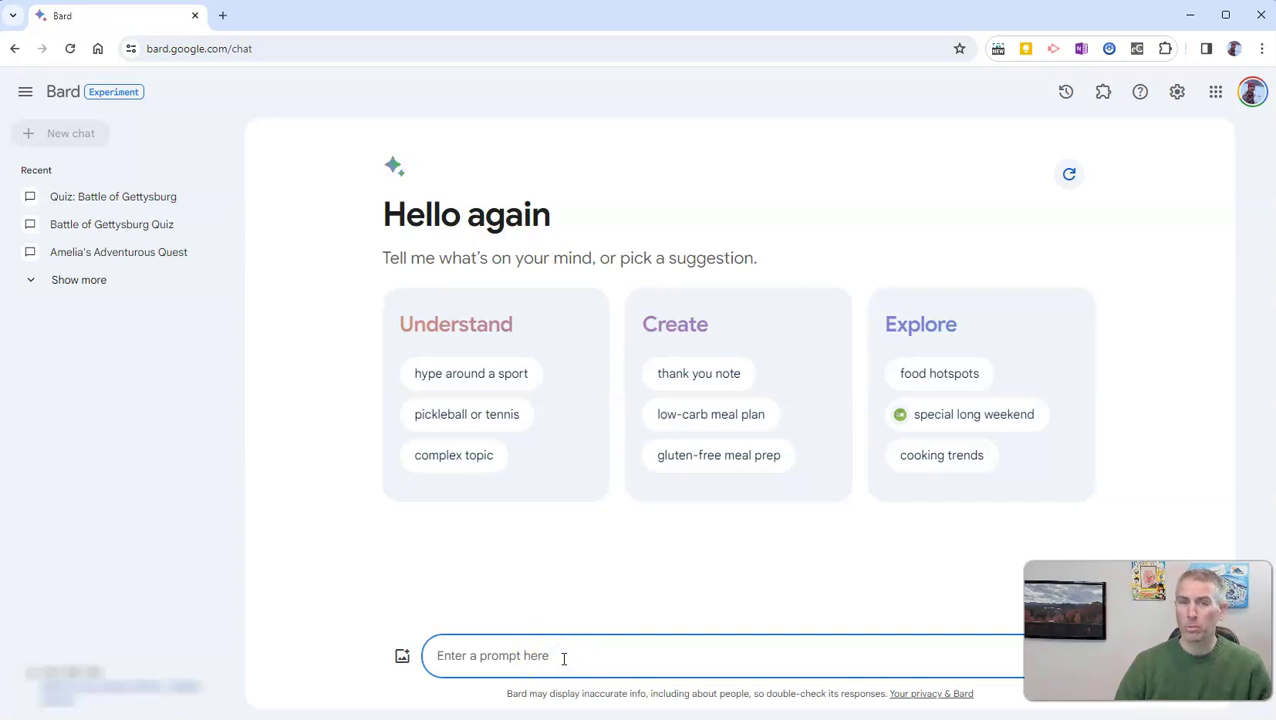
{"action": "type", "text": "C"}
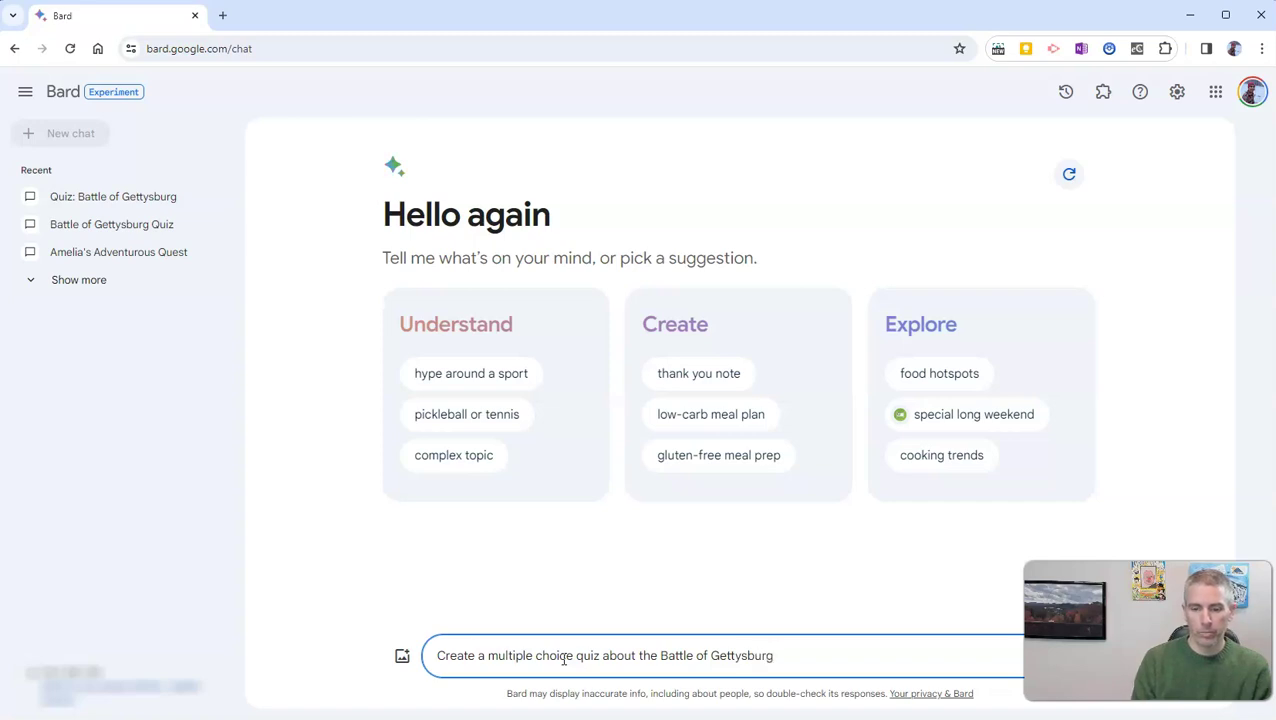
{"action": "key", "text": "Return"}
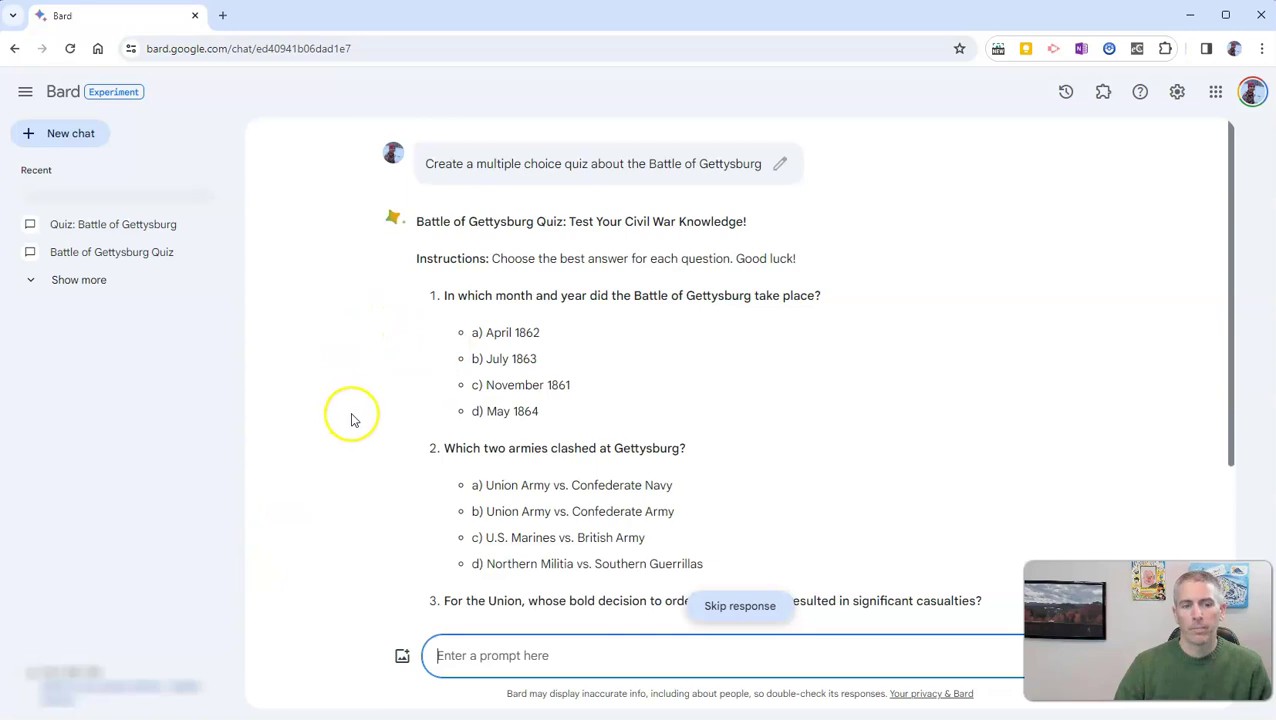
{"action": "scroll", "coordinate": [513, 384], "scroll_direction": "down", "scroll_amount": 5}
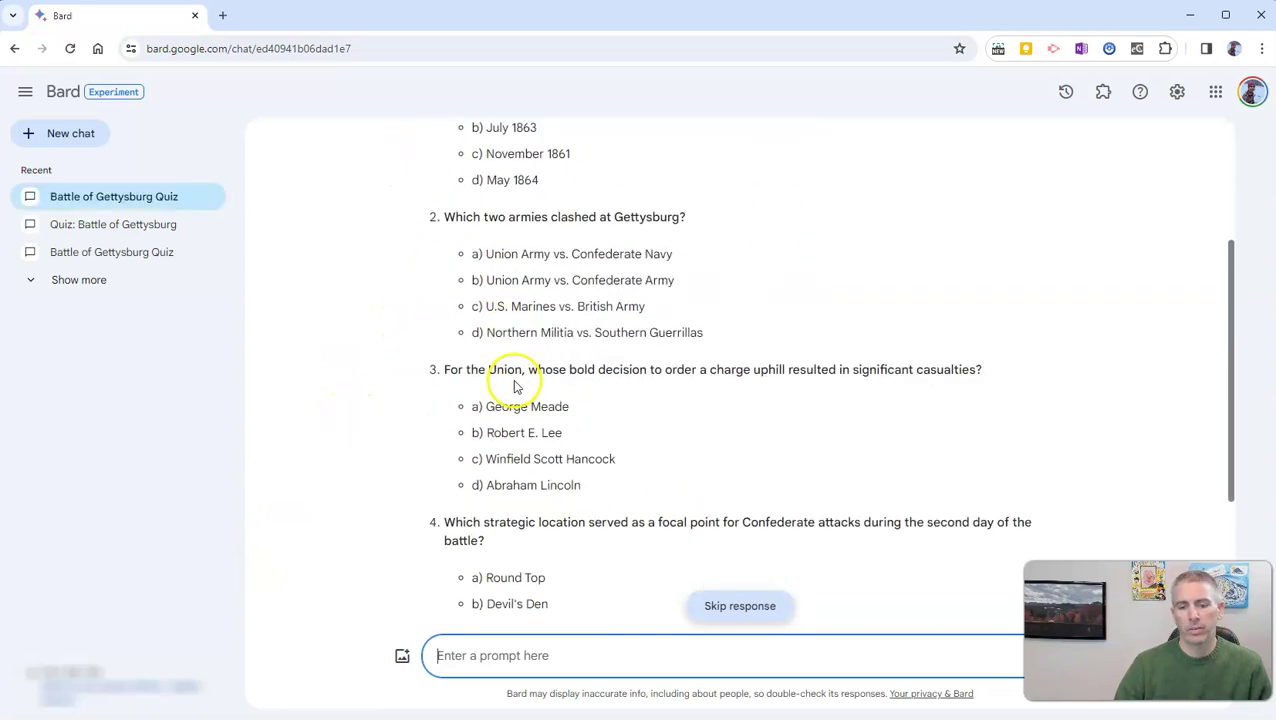
{"action": "scroll", "coordinate": [516, 383], "scroll_direction": "down", "scroll_amount": 3}
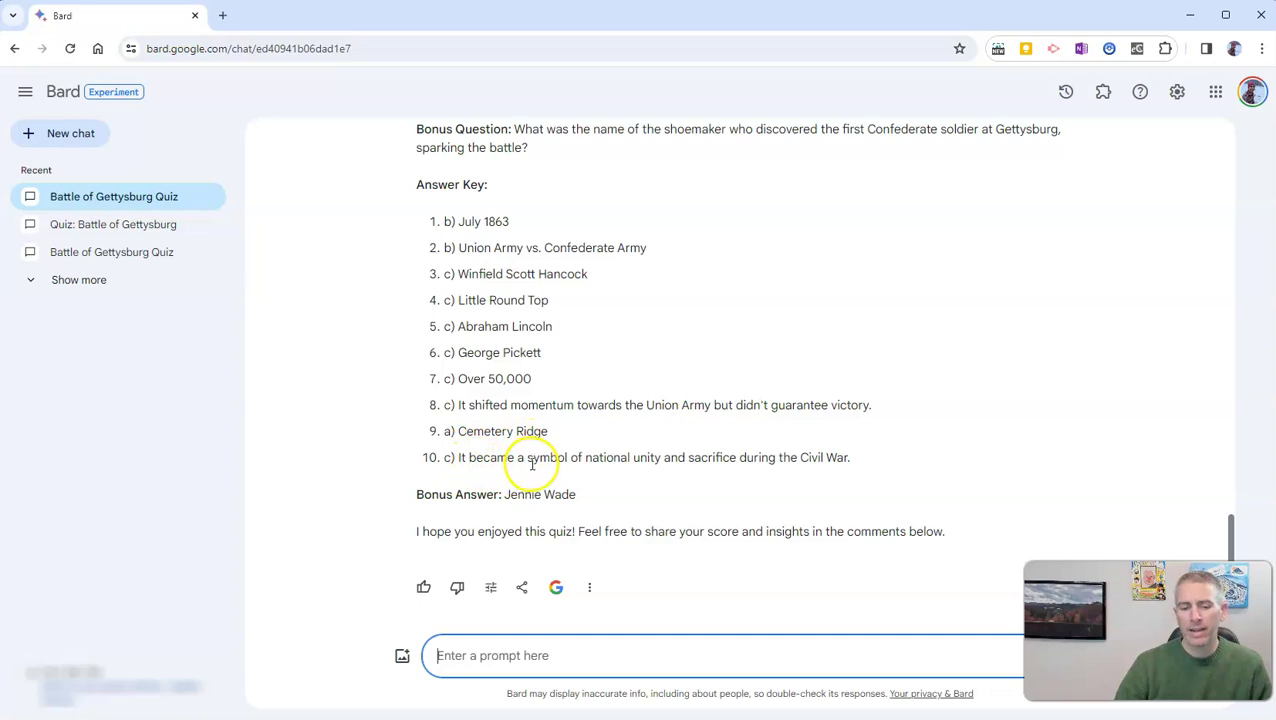
- Export the Gettysburg quiz to a new Google Doc and open it
{"action": "left_click", "coordinate": [524, 589]}
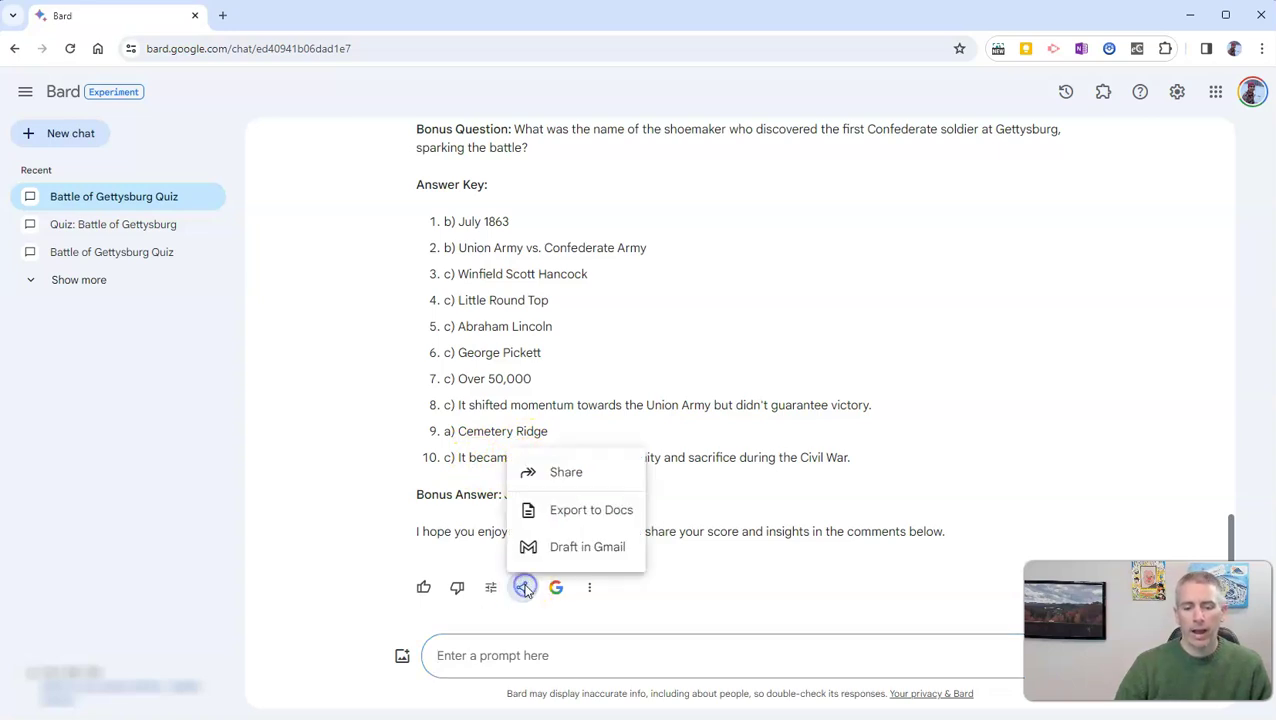
{"action": "left_click", "coordinate": [564, 519]}
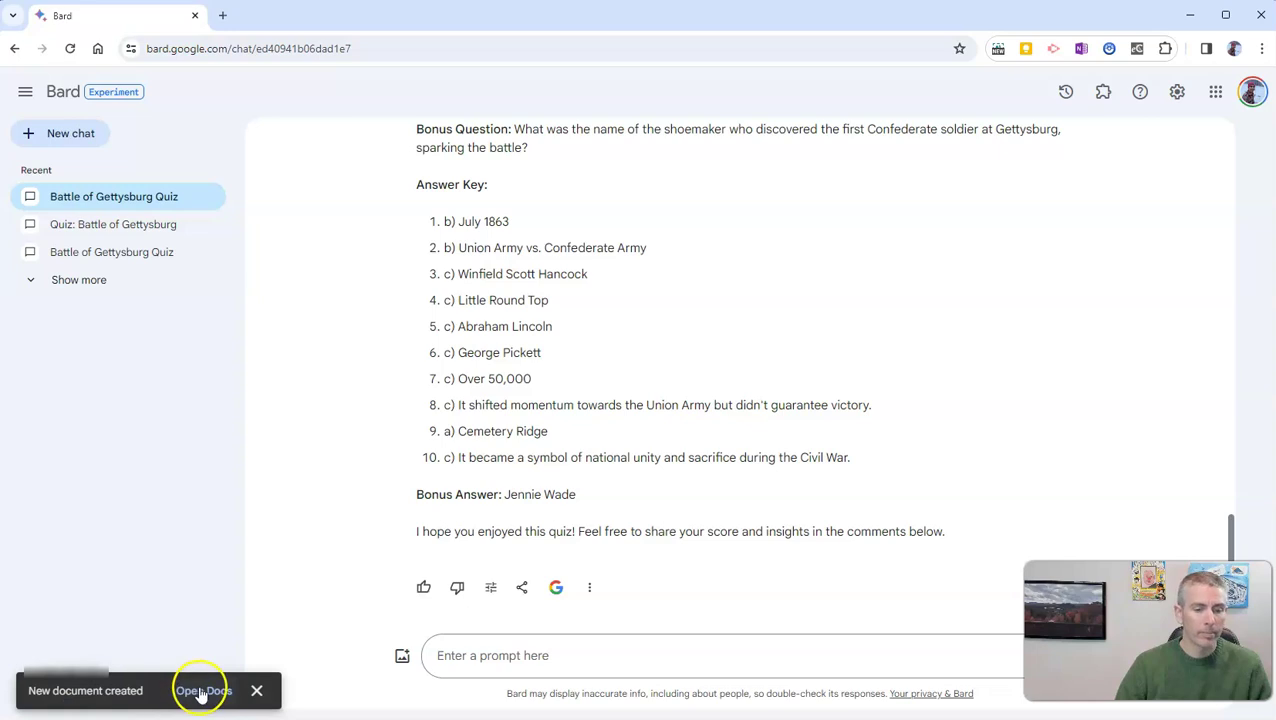
{"action": "left_click", "coordinate": [201, 692]}
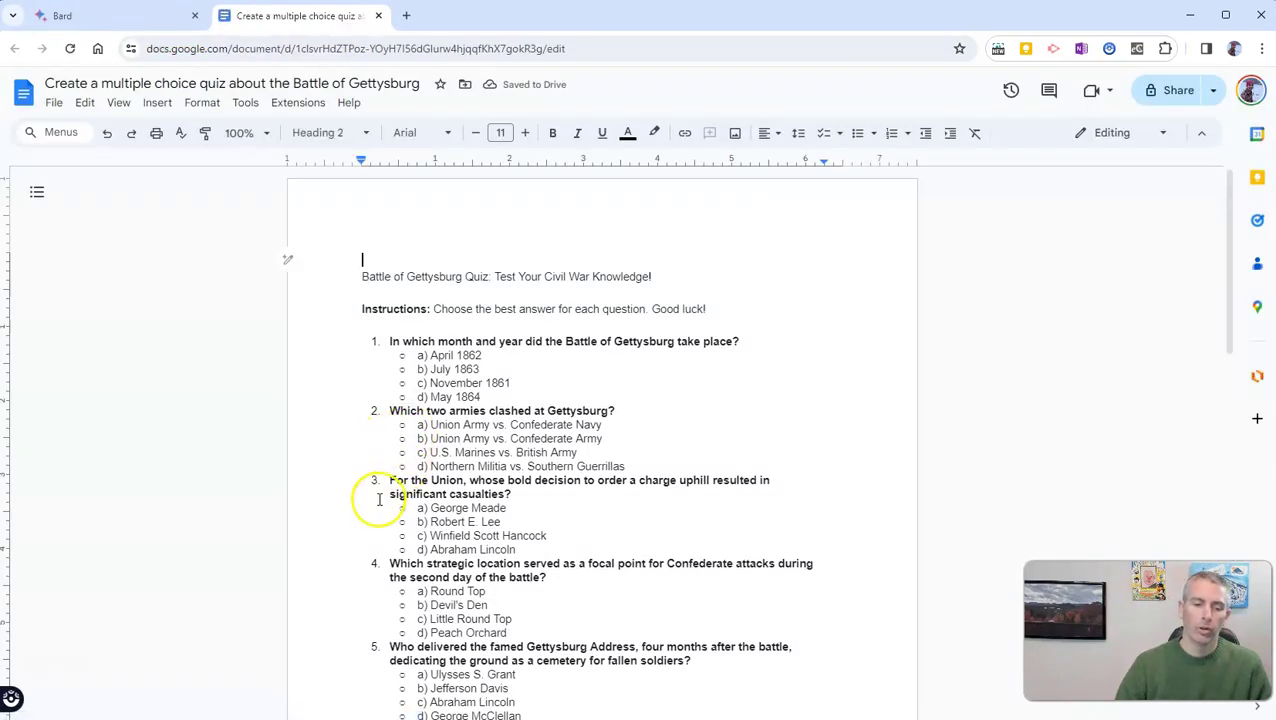
- Add an unbulleted blank line after the choices of questions 1 and 2
{"action": "left_click", "coordinate": [520, 401]}
{"action": "key", "text": "Return"}
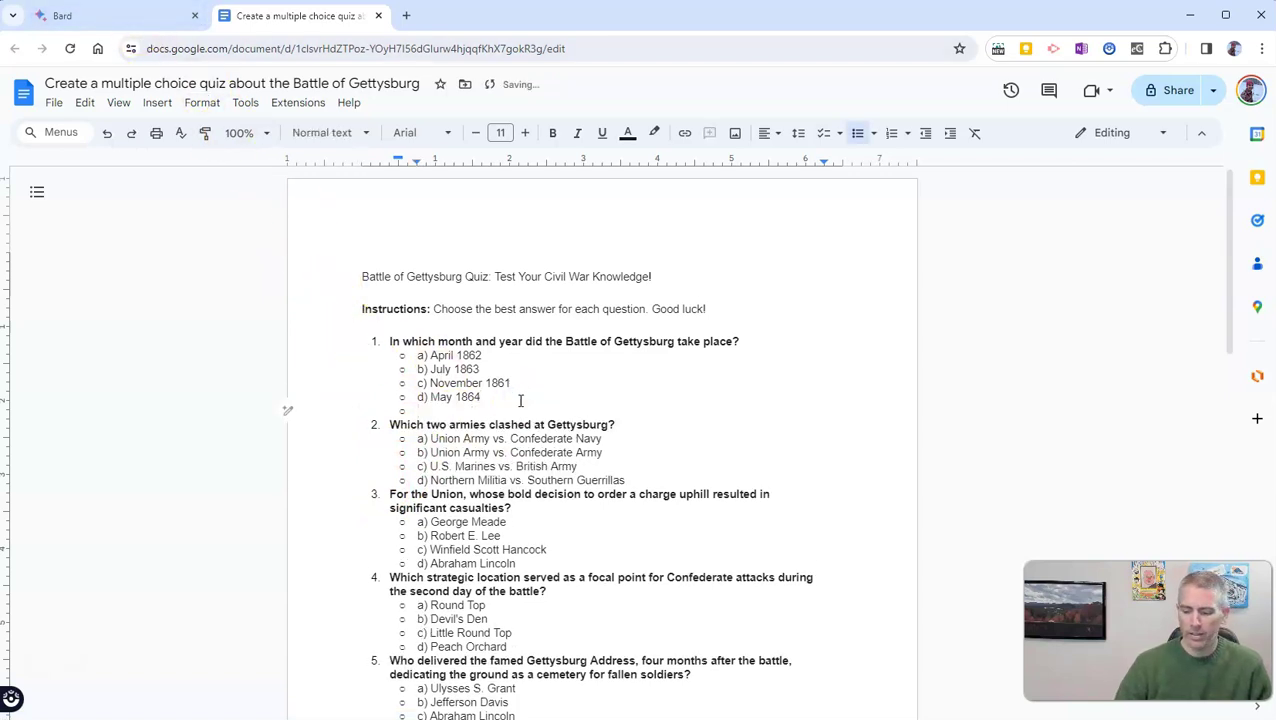
{"action": "key", "text": "BackSpace"}
{"action": "left_click", "coordinate": [645, 491]}
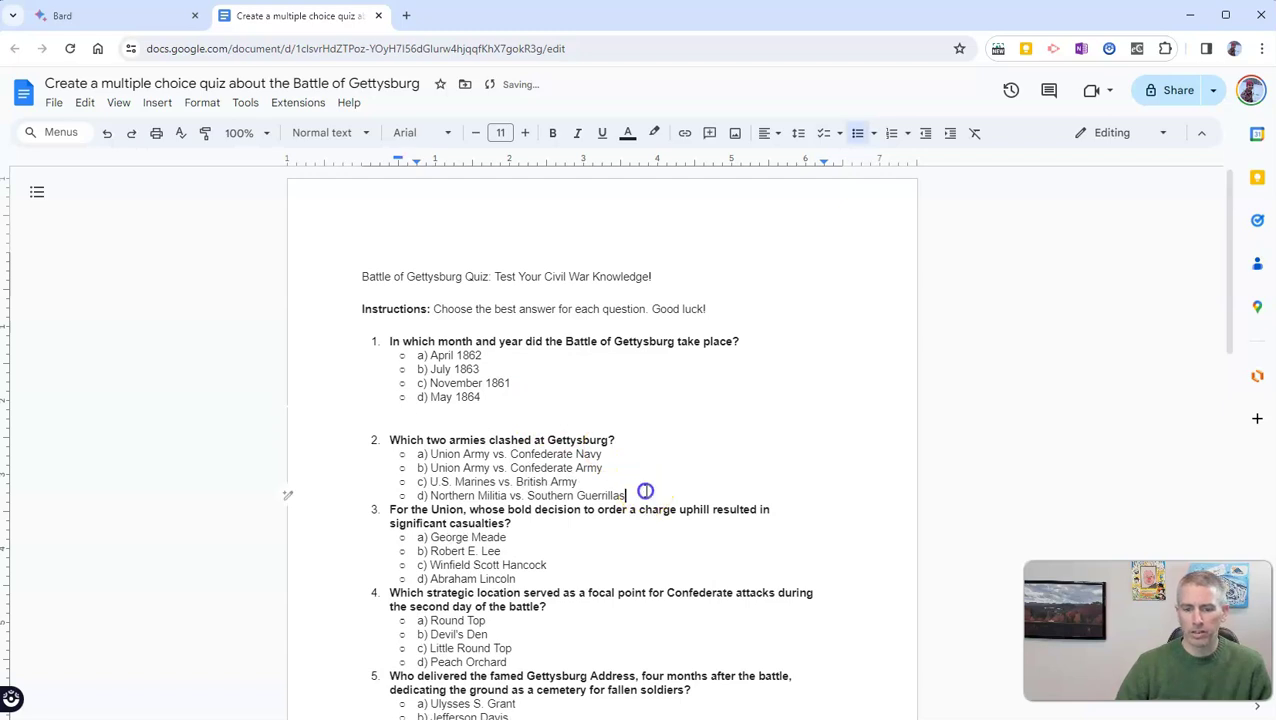
{"action": "key", "text": "Return"}
{"action": "key", "text": "BackSpace"}
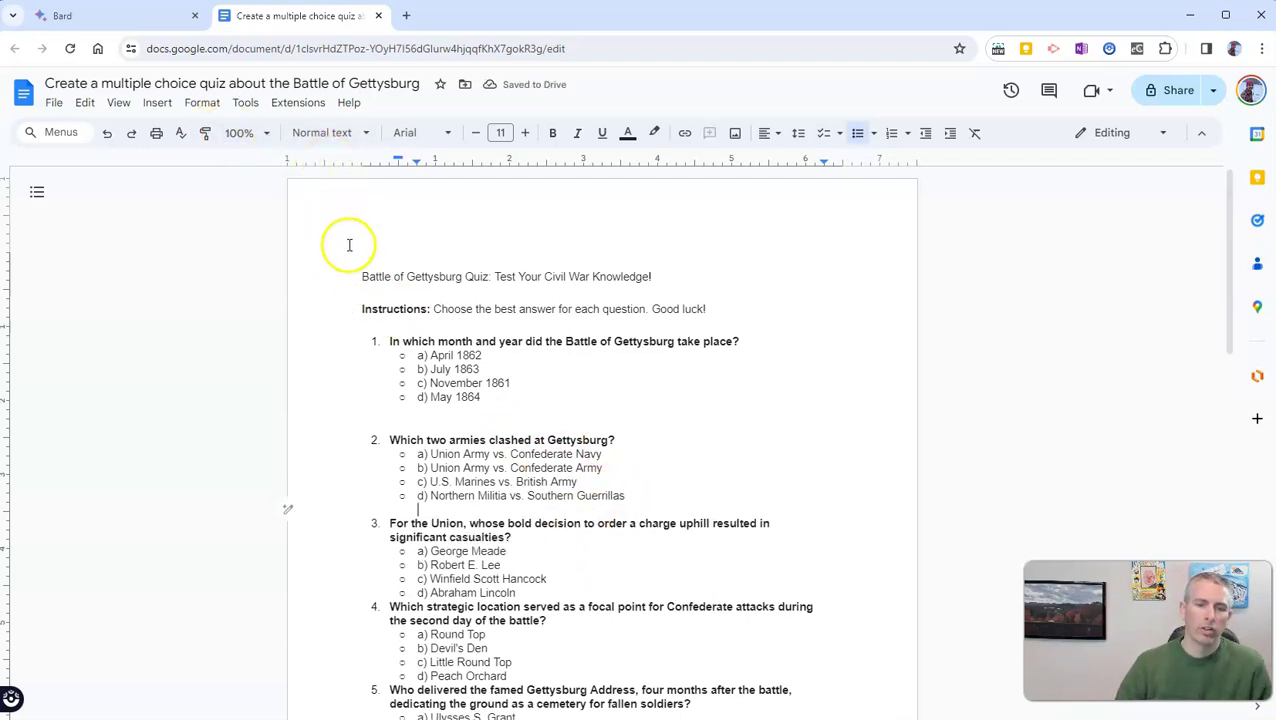
- Set the whole quiz to 13-point Georgia and return to the Bard chat
{"action": "left_click_drag", "start_coordinate": [355, 276], "coordinate": [718, 697]}
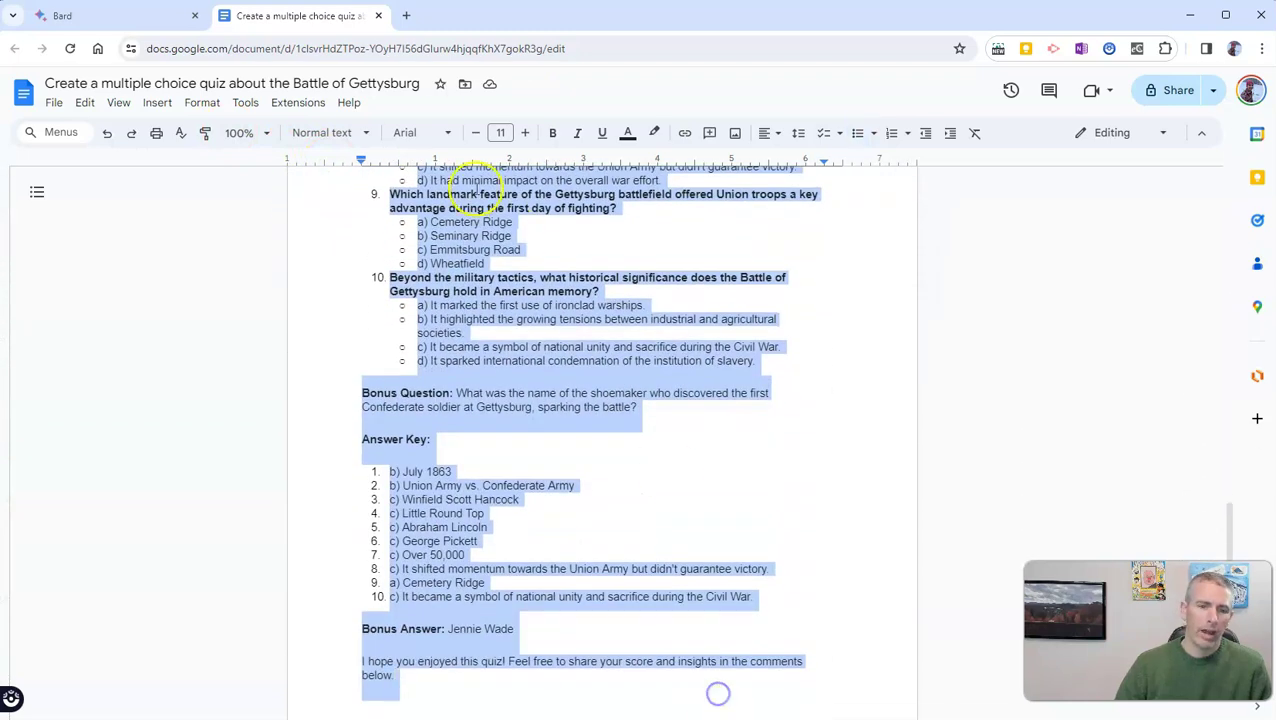
{"action": "left_click", "coordinate": [527, 136]}
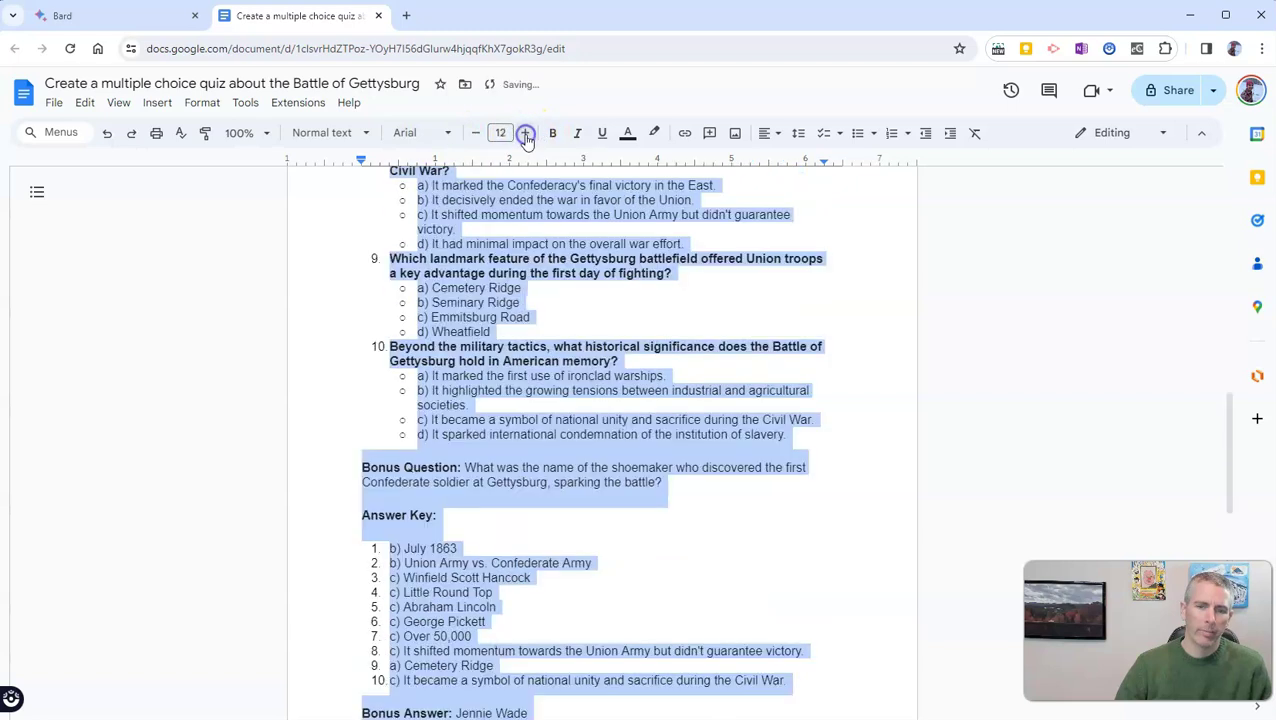
{"action": "left_click", "coordinate": [527, 136]}
{"action": "left_click", "coordinate": [452, 137]}
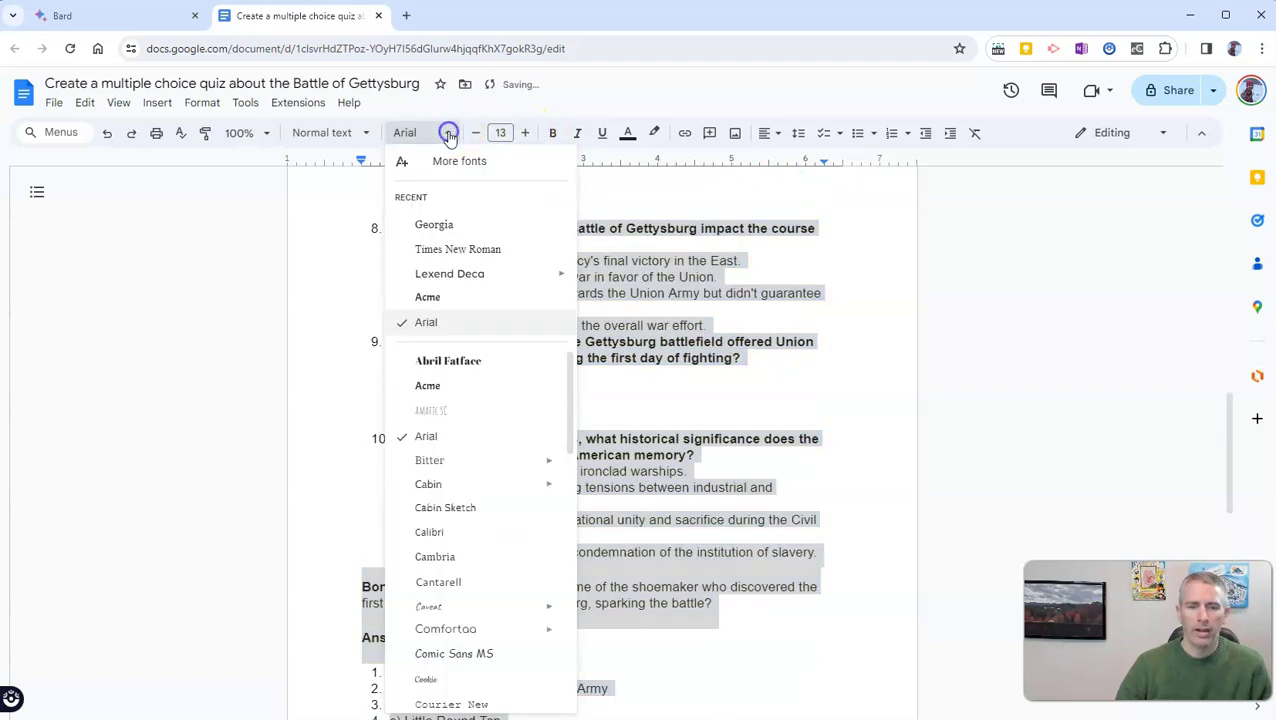
{"action": "left_click", "coordinate": [440, 222]}
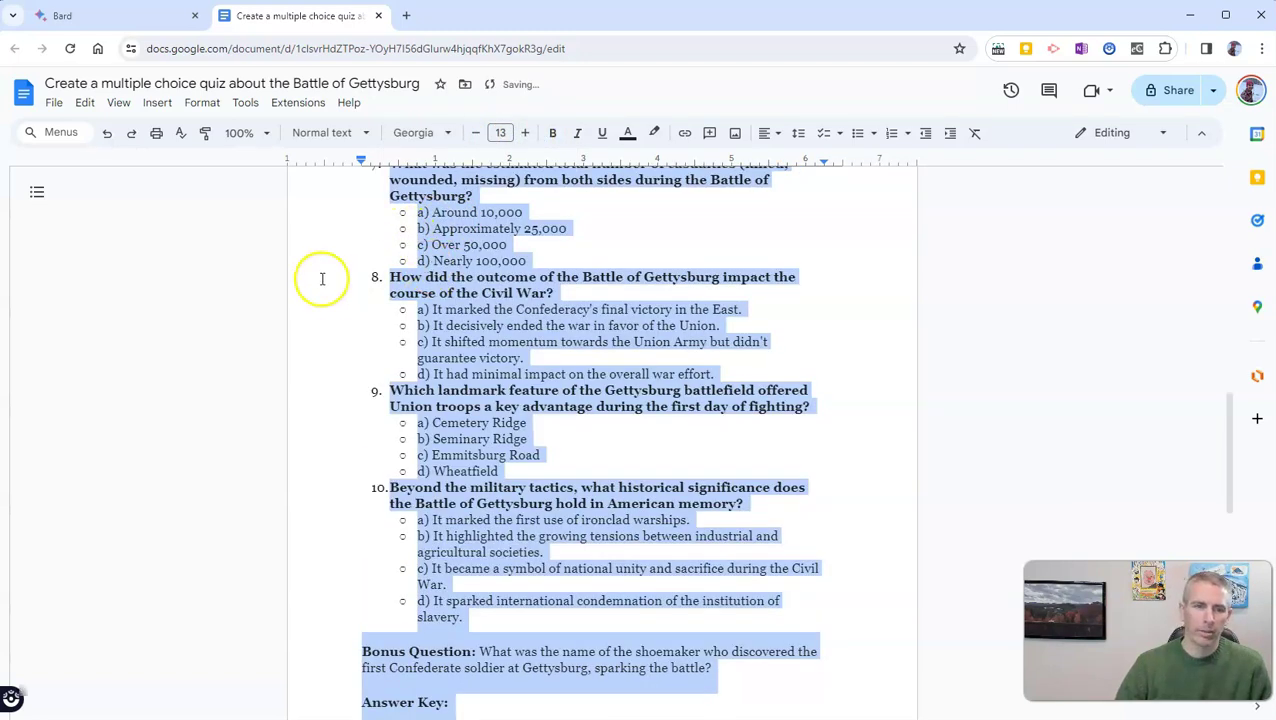
{"action": "left_click", "coordinate": [151, 16]}
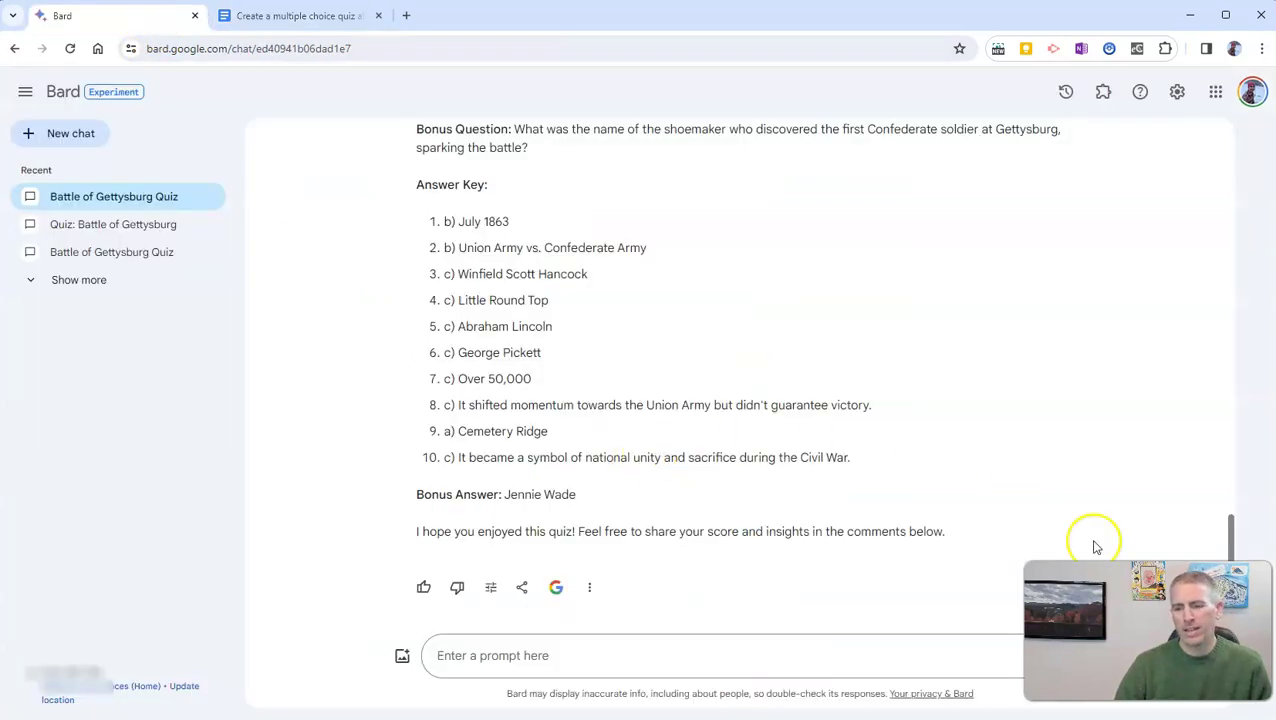
- Compare the quiz's Draft 2 and Draft 3, scrolling Draft 3 down to its answer key
{"action": "left_click_drag", "start_coordinate": [1232, 535], "coordinate": [1203, 140]}
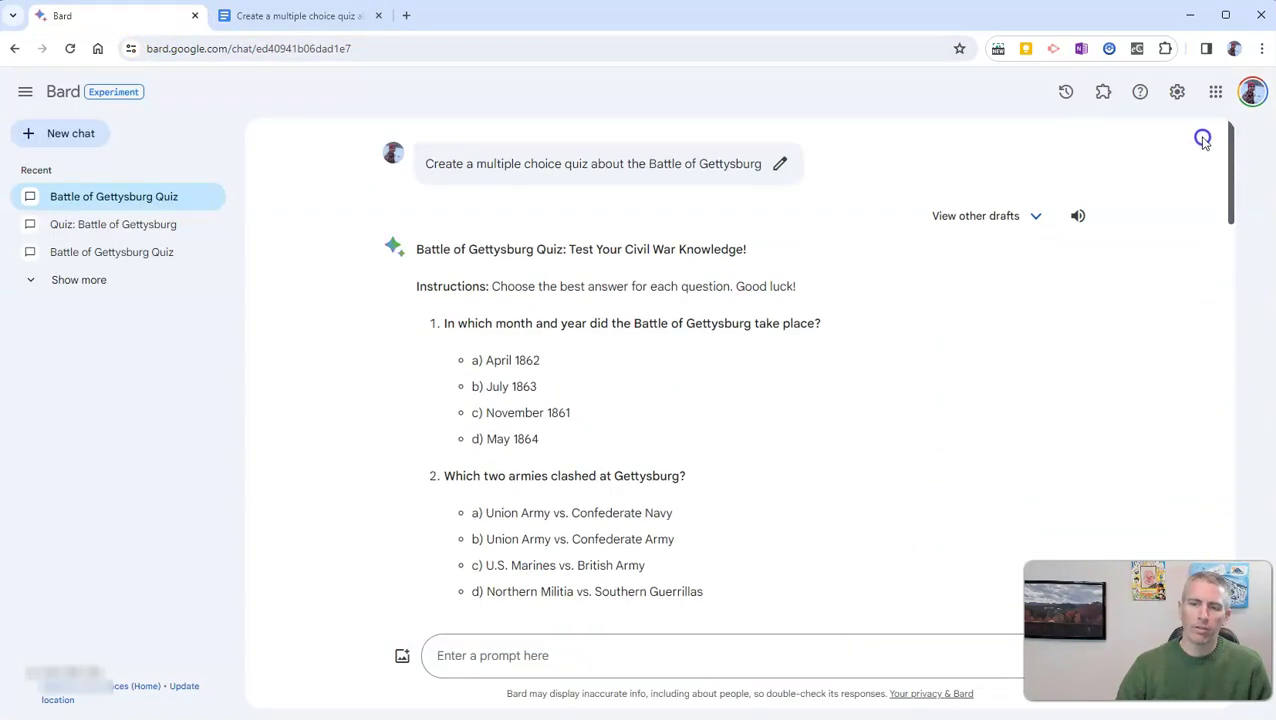
{"action": "left_click", "coordinate": [1033, 216]}
{"action": "left_click", "coordinate": [716, 282]}
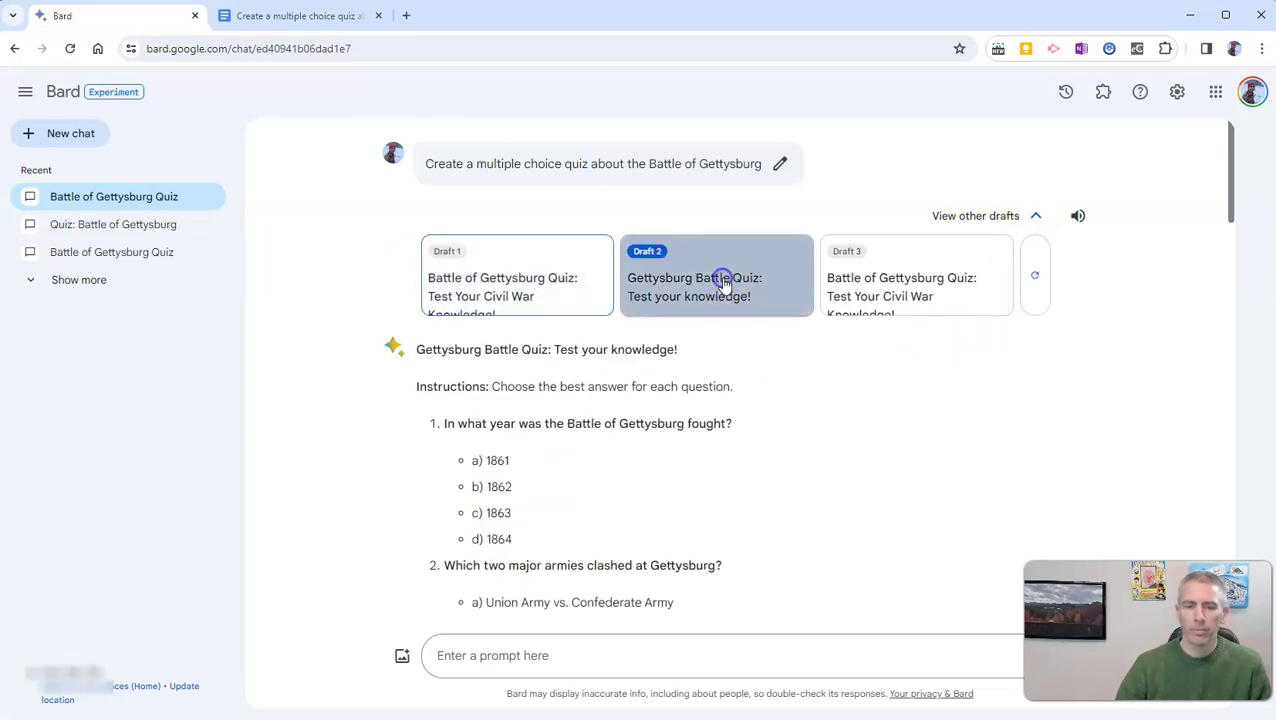
{"action": "scroll", "coordinate": [632, 490], "scroll_direction": "down", "scroll_amount": 9}
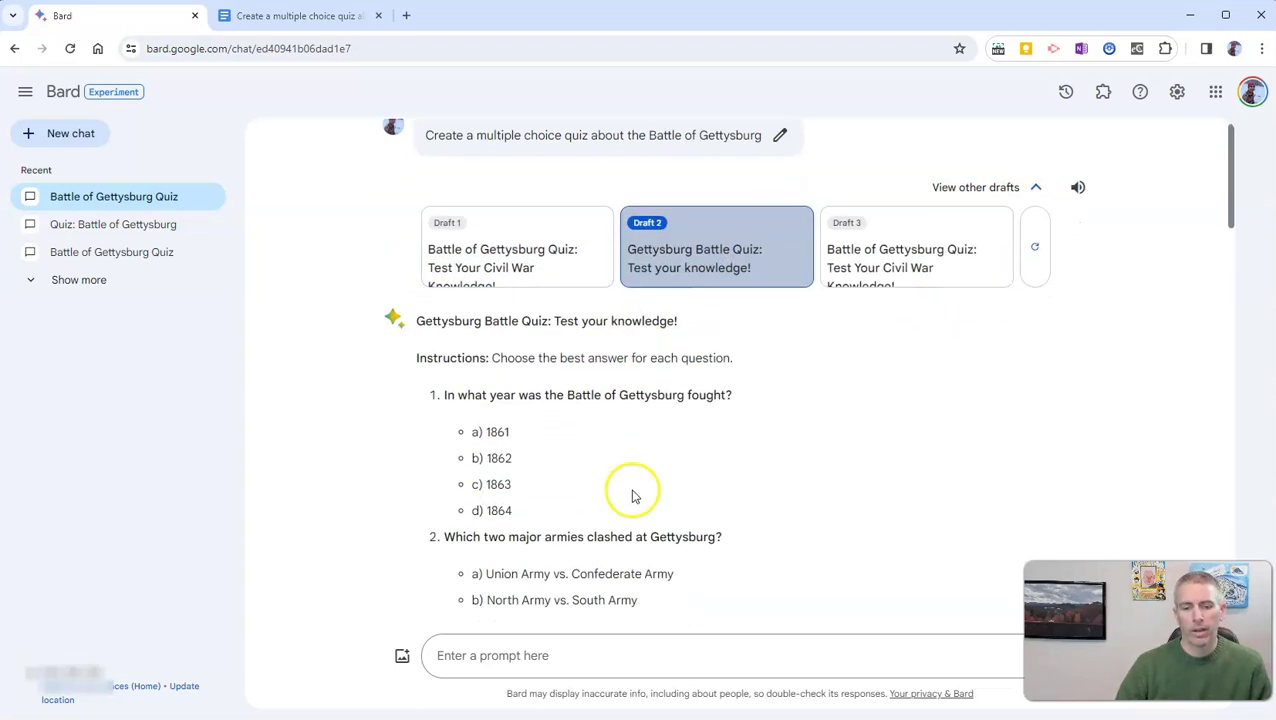
{"action": "scroll", "coordinate": [631, 500], "scroll_direction": "down", "scroll_amount": 10}
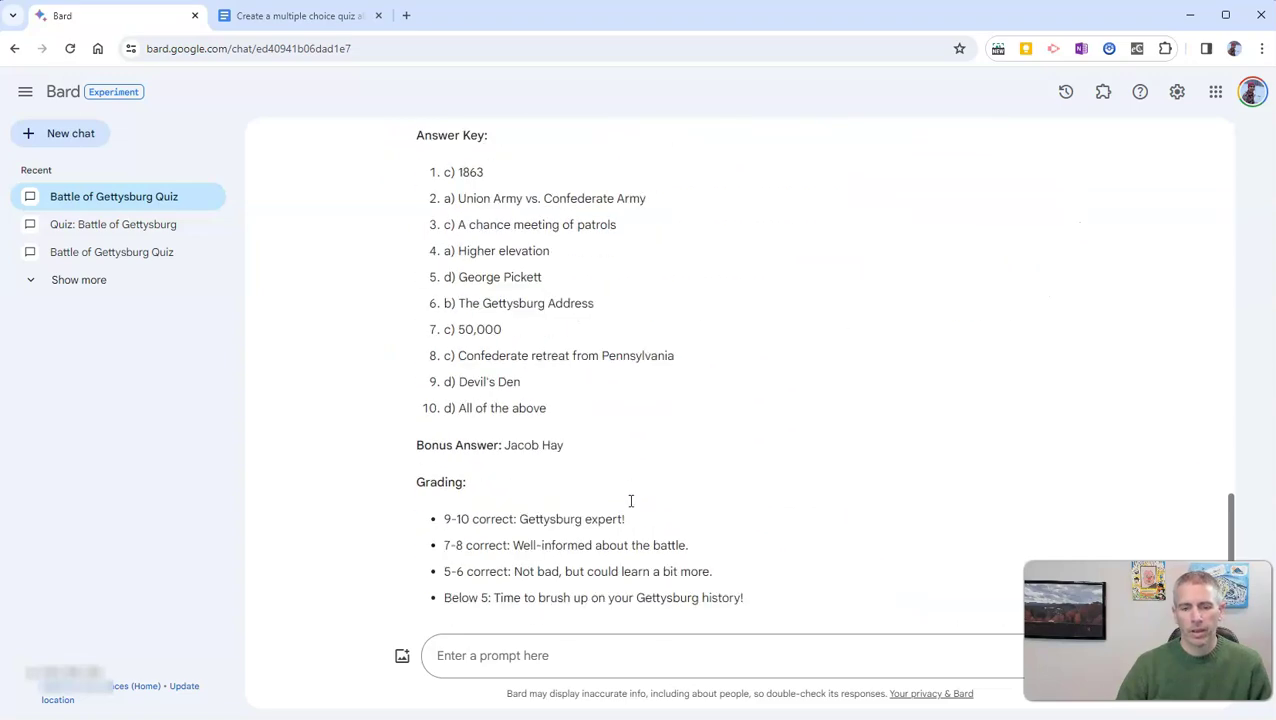
{"action": "scroll", "coordinate": [633, 505], "scroll_direction": "up", "scroll_amount": 4}
{"action": "scroll", "coordinate": [635, 510], "scroll_direction": "up", "scroll_amount": 15}
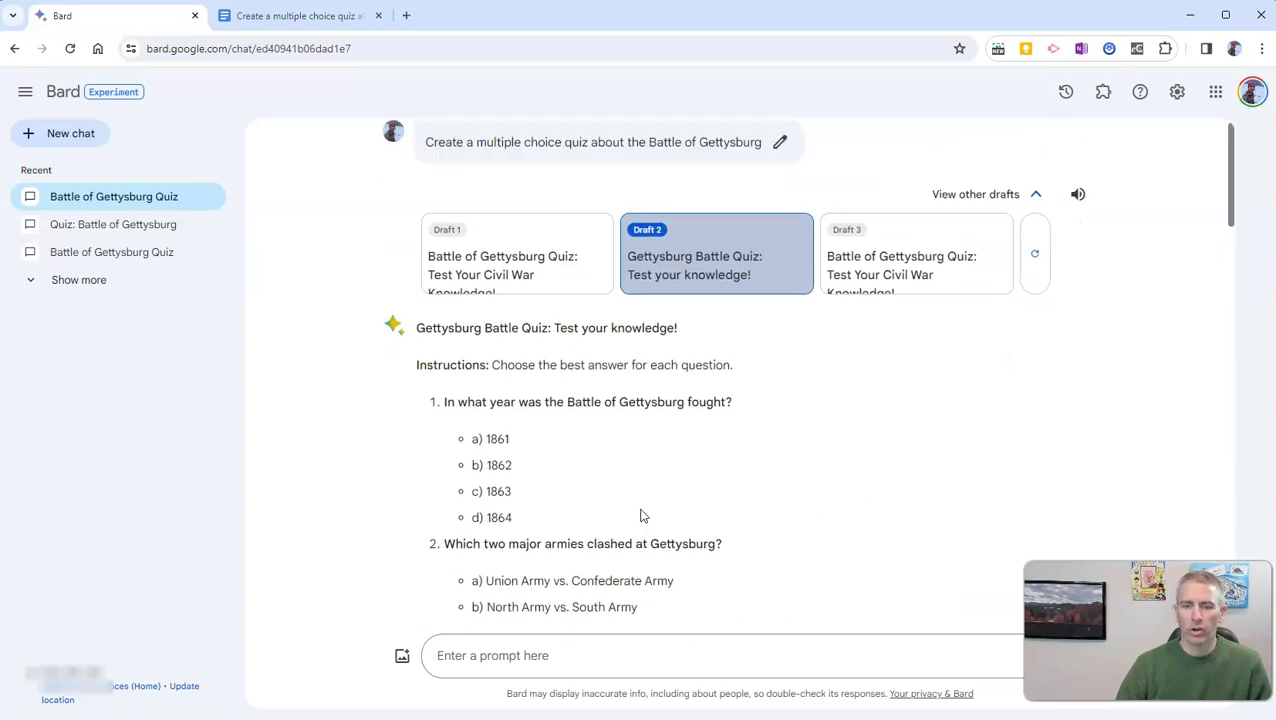
{"action": "left_click", "coordinate": [860, 298]}
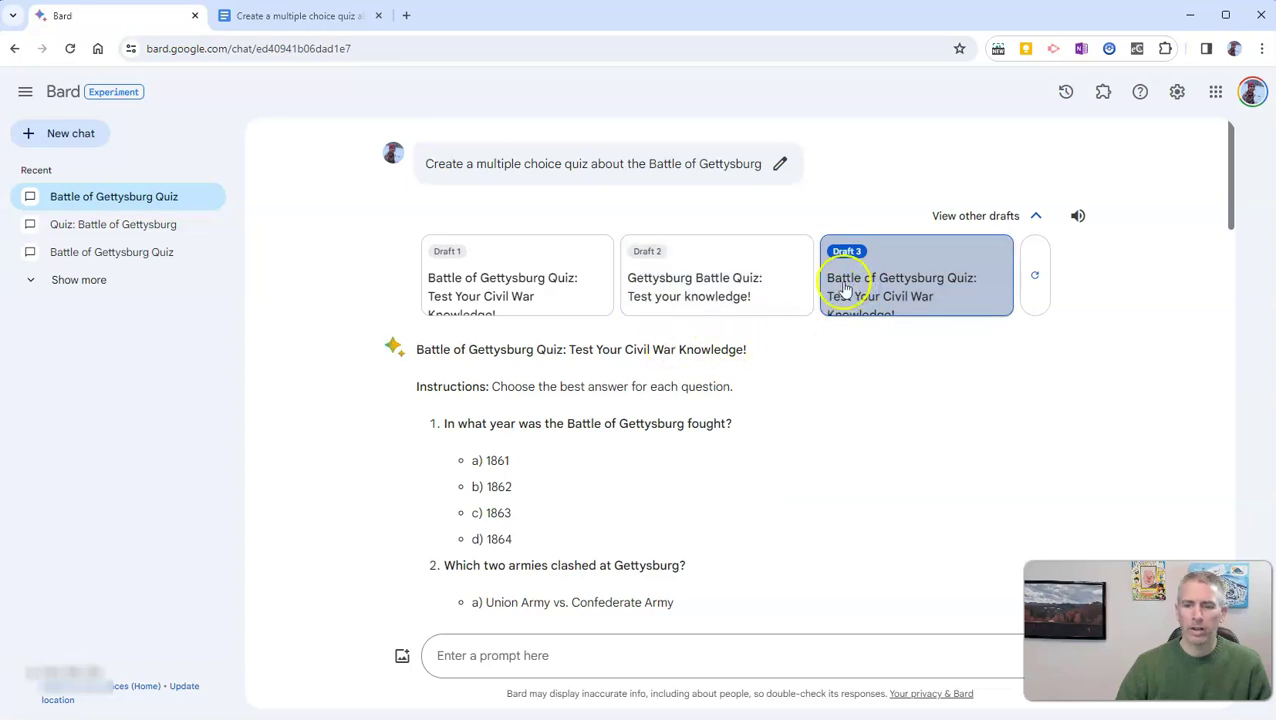
{"action": "scroll", "coordinate": [749, 420], "scroll_direction": "down", "scroll_amount": 15}
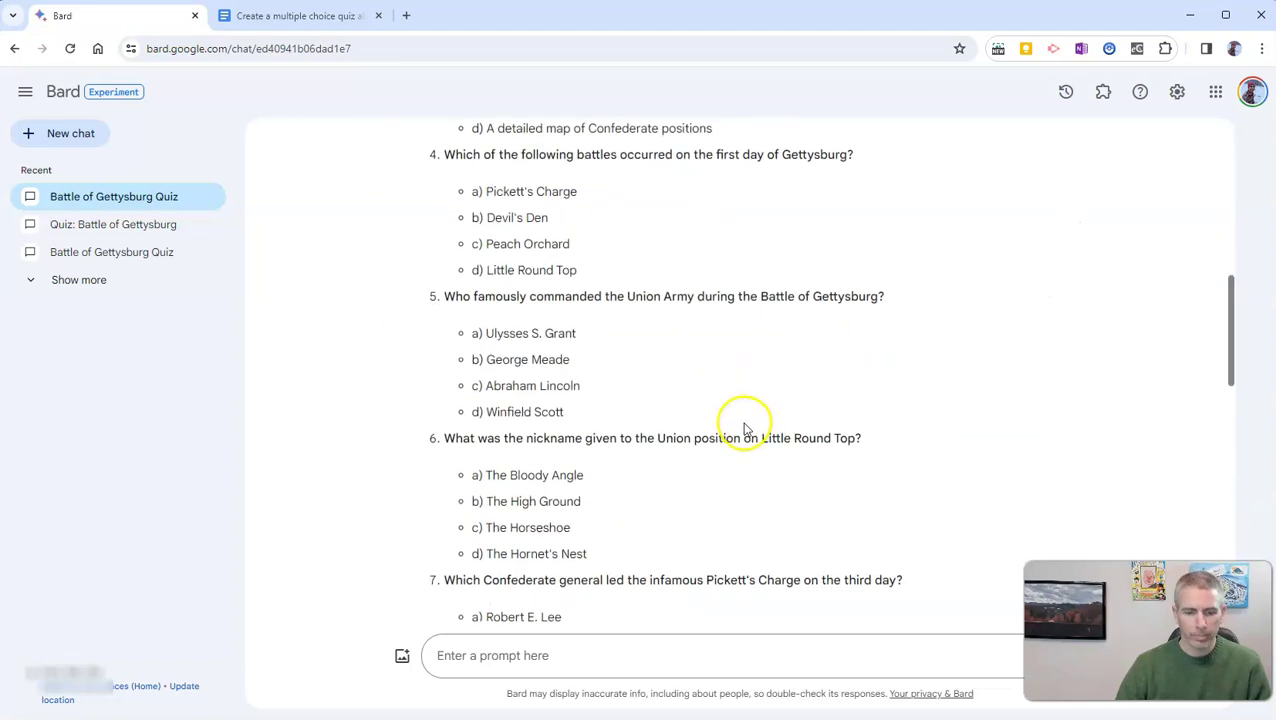
{"action": "scroll", "coordinate": [745, 430], "scroll_direction": "down", "scroll_amount": 1}
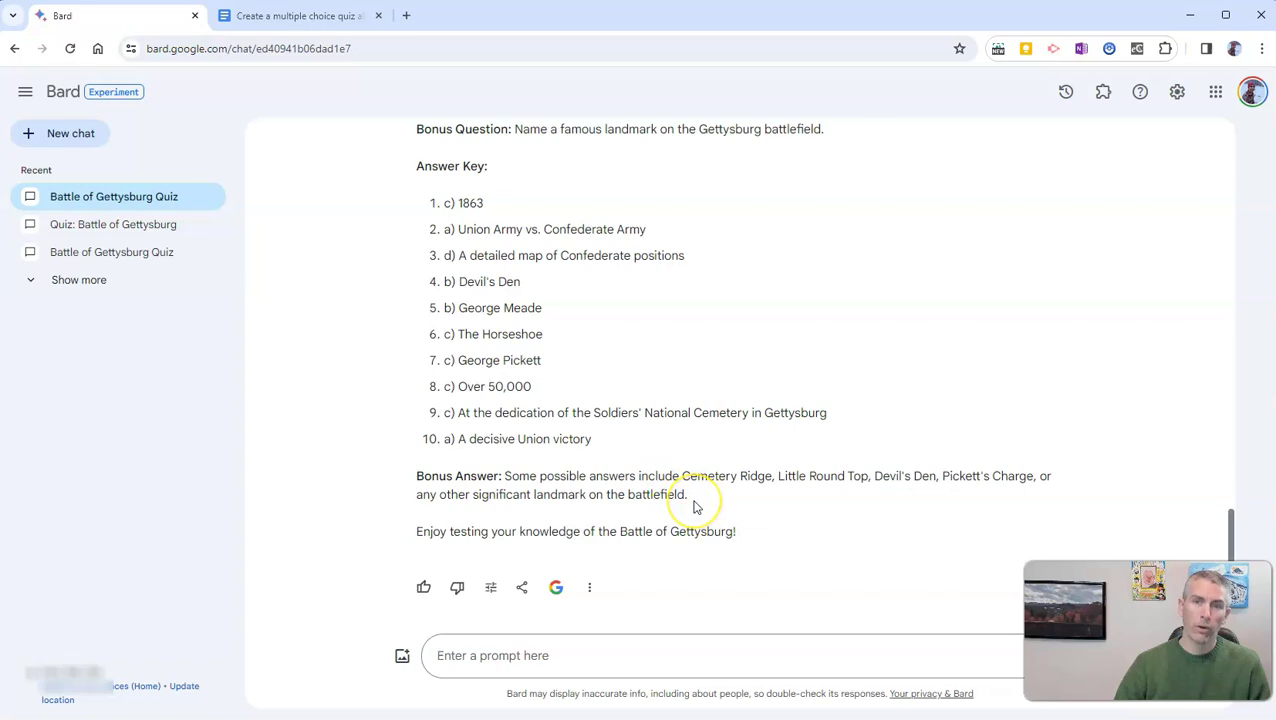
- Ask Bard to 'Create a true/false quiz about the Bill of Rights' and read the 12-statement reply
{"action": "left_click", "coordinate": [646, 653]}
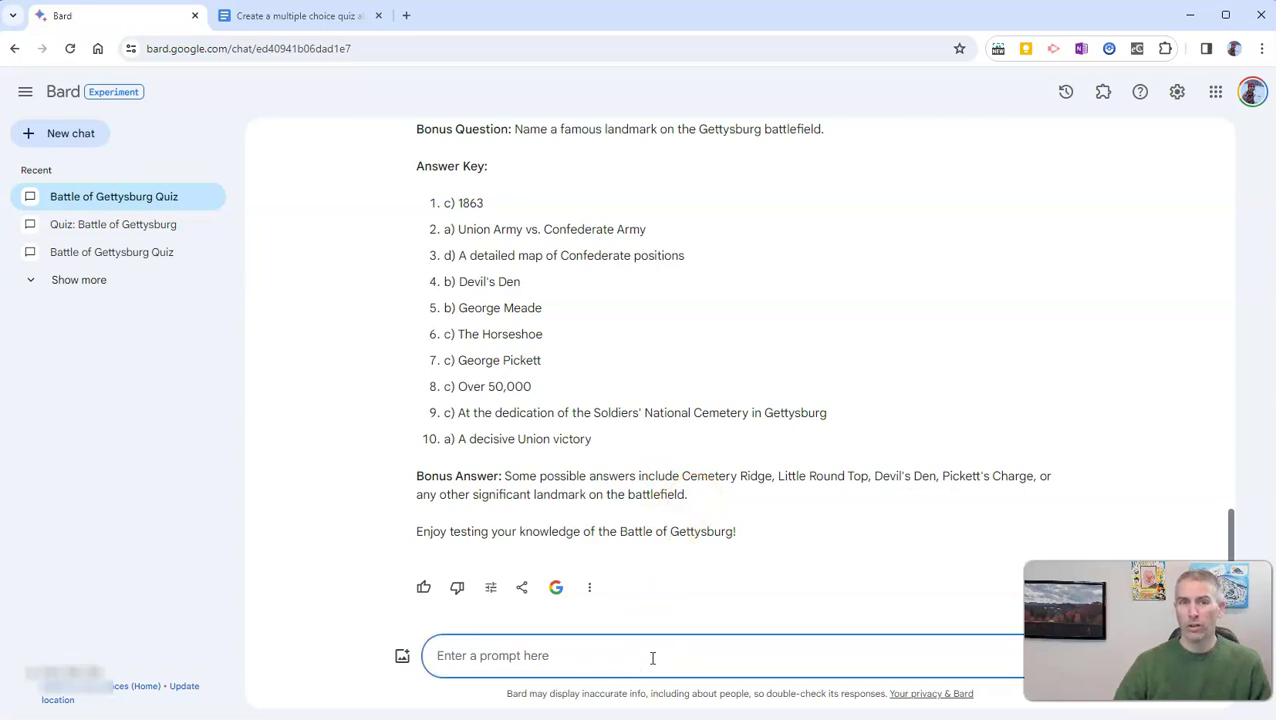
{"action": "type", "text": "Cre"}
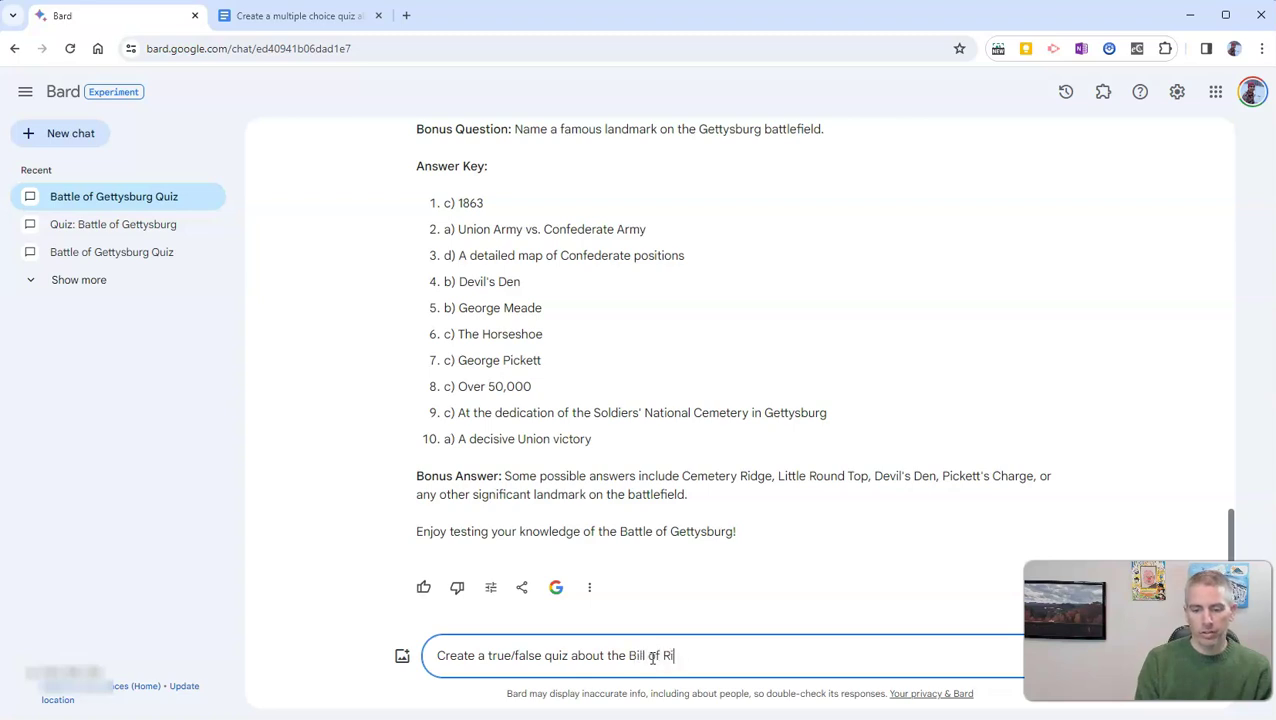
{"action": "key", "text": "Return"}
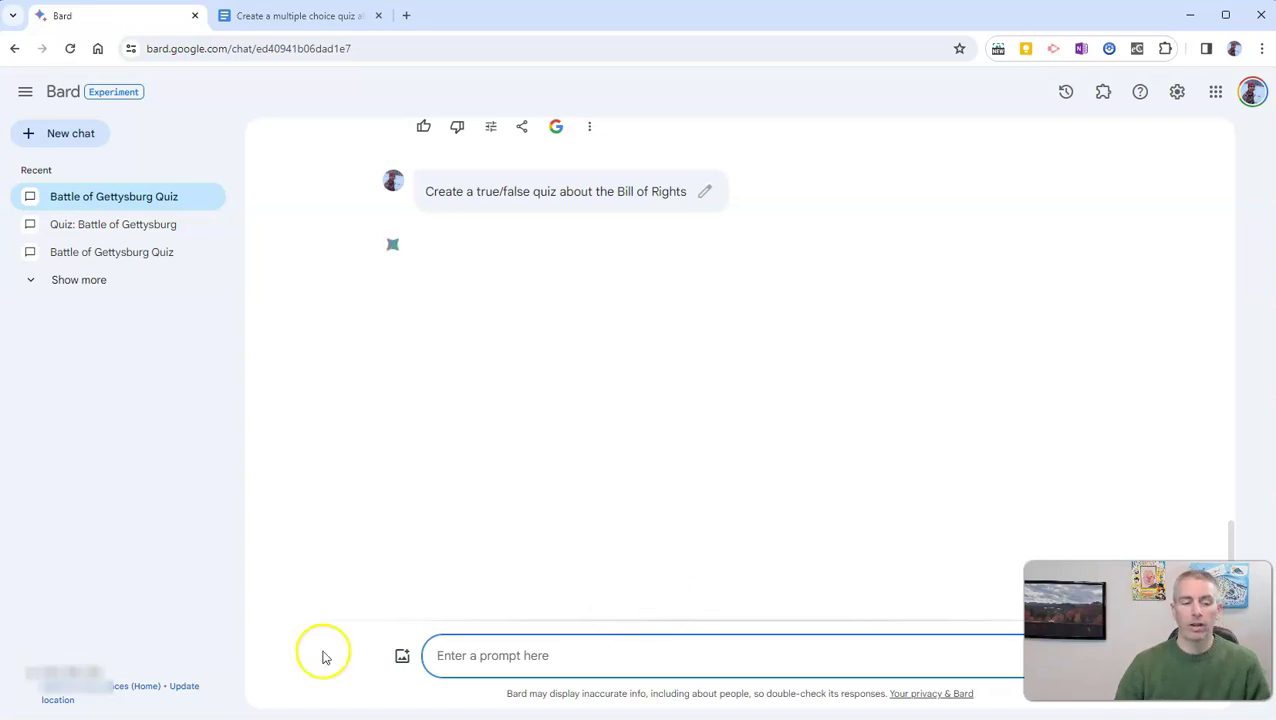
{"action": "left_click", "coordinate": [25, 97]}
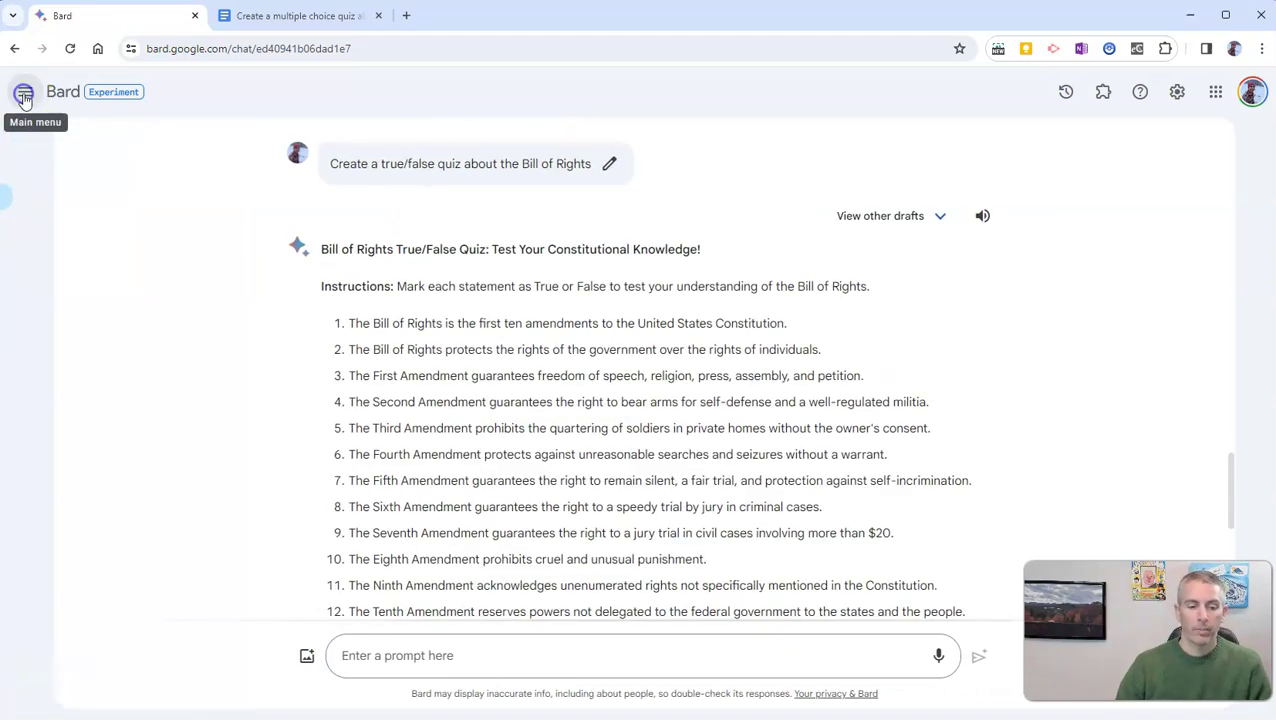
{"action": "scroll", "coordinate": [471, 372], "scroll_direction": "down", "scroll_amount": 1}
{"action": "scroll", "coordinate": [471, 372], "scroll_direction": "down", "scroll_amount": 5}
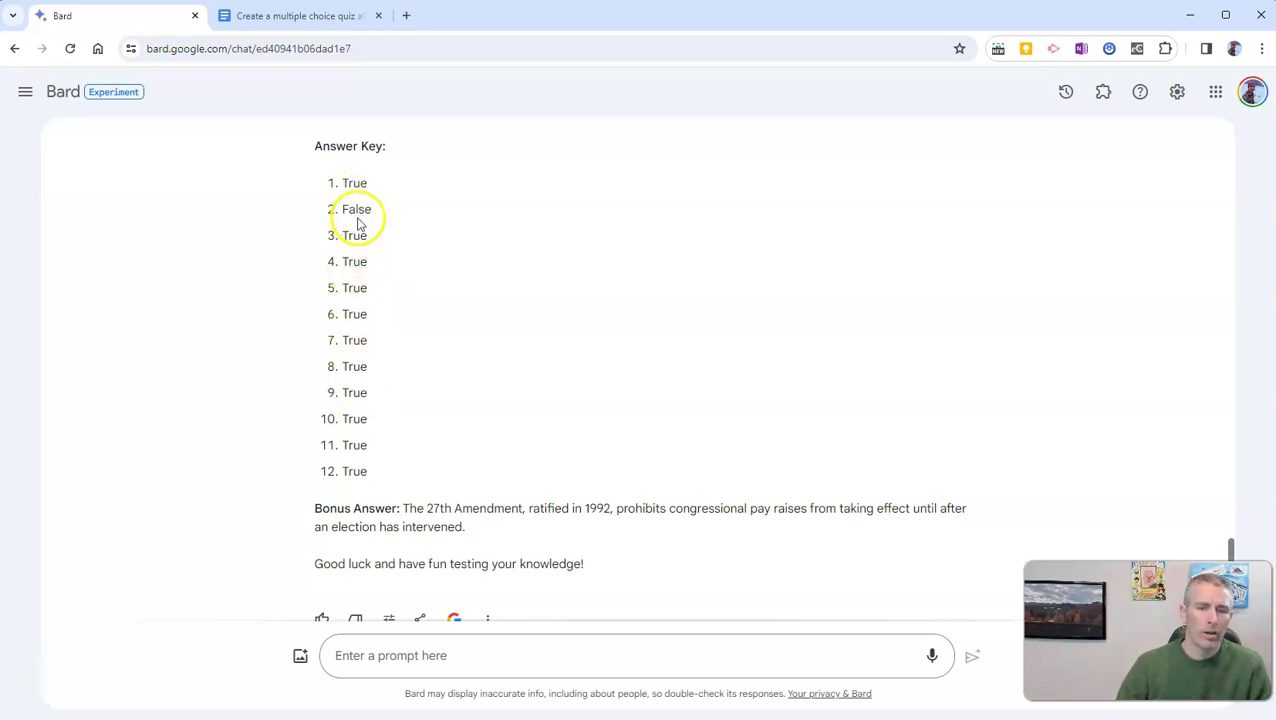
{"action": "scroll", "coordinate": [421, 450], "scroll_direction": "up", "scroll_amount": 10}
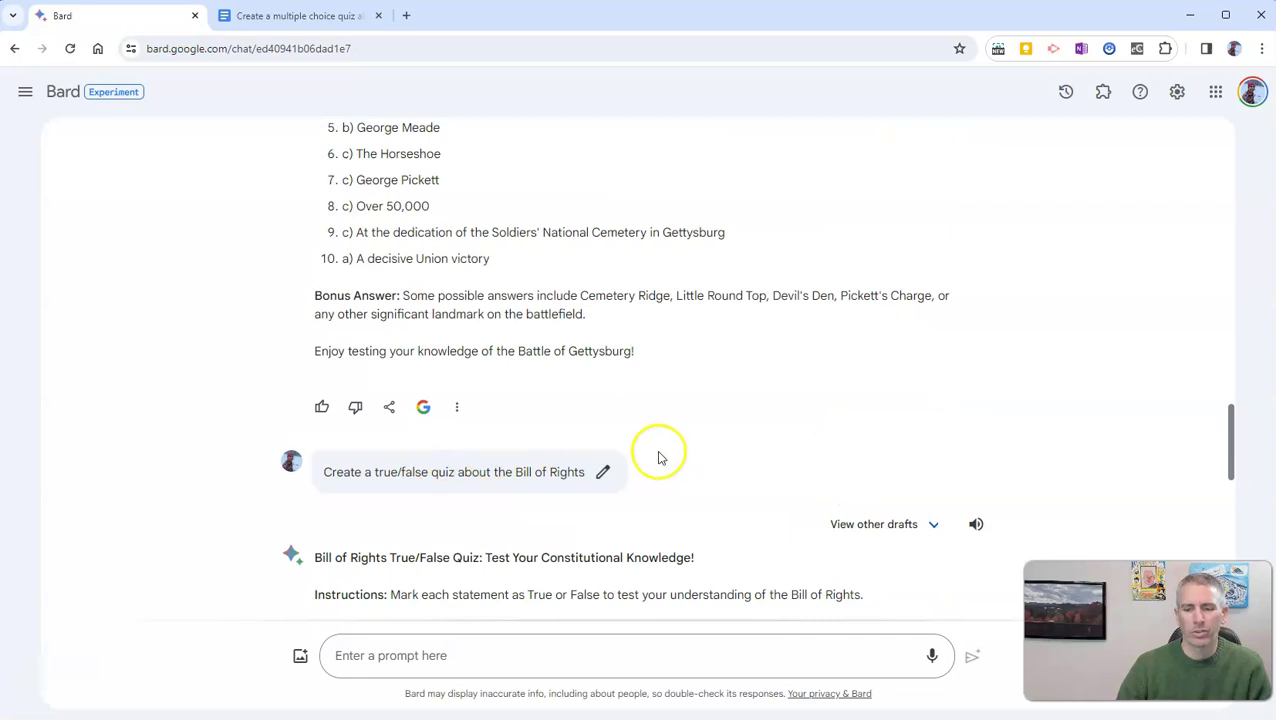
- Switch the Bill of Rights quiz to Draft 3 and review its answer key and 27th Amendment bonus
{"action": "scroll", "coordinate": [660, 452], "scroll_direction": "down", "scroll_amount": 4}
{"action": "left_click", "coordinate": [894, 138]}
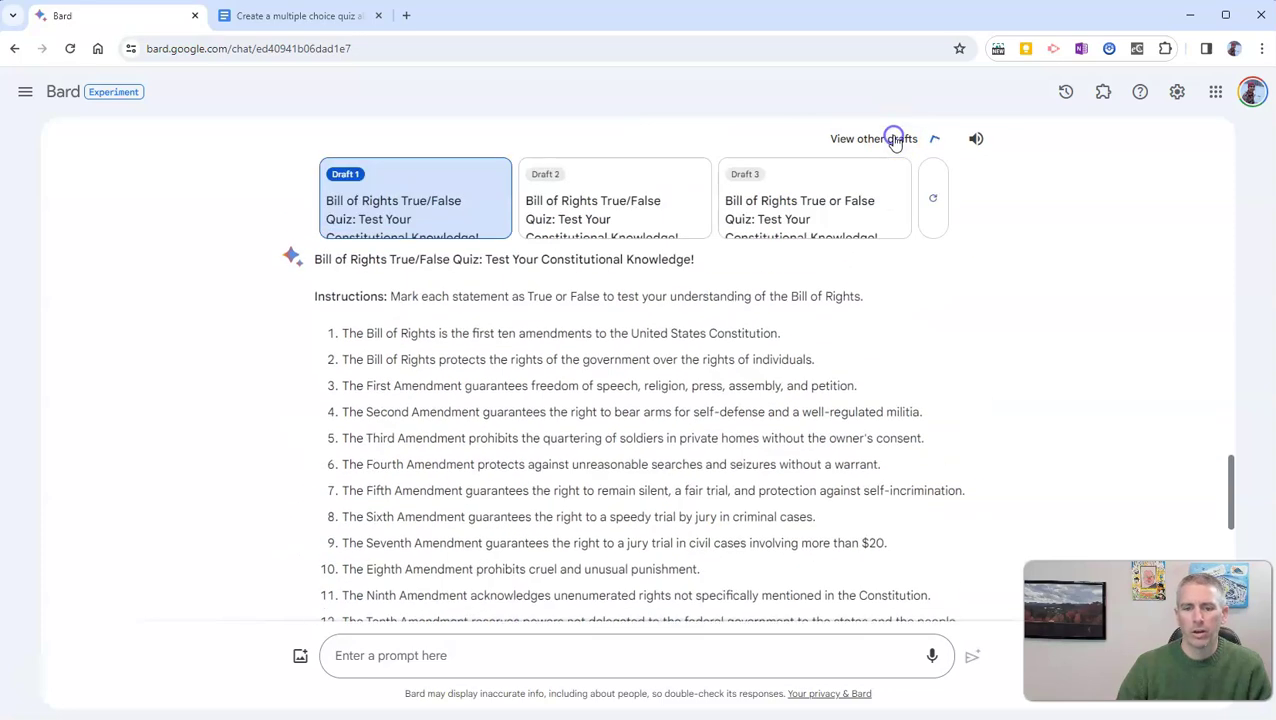
{"action": "left_click", "coordinate": [594, 201]}
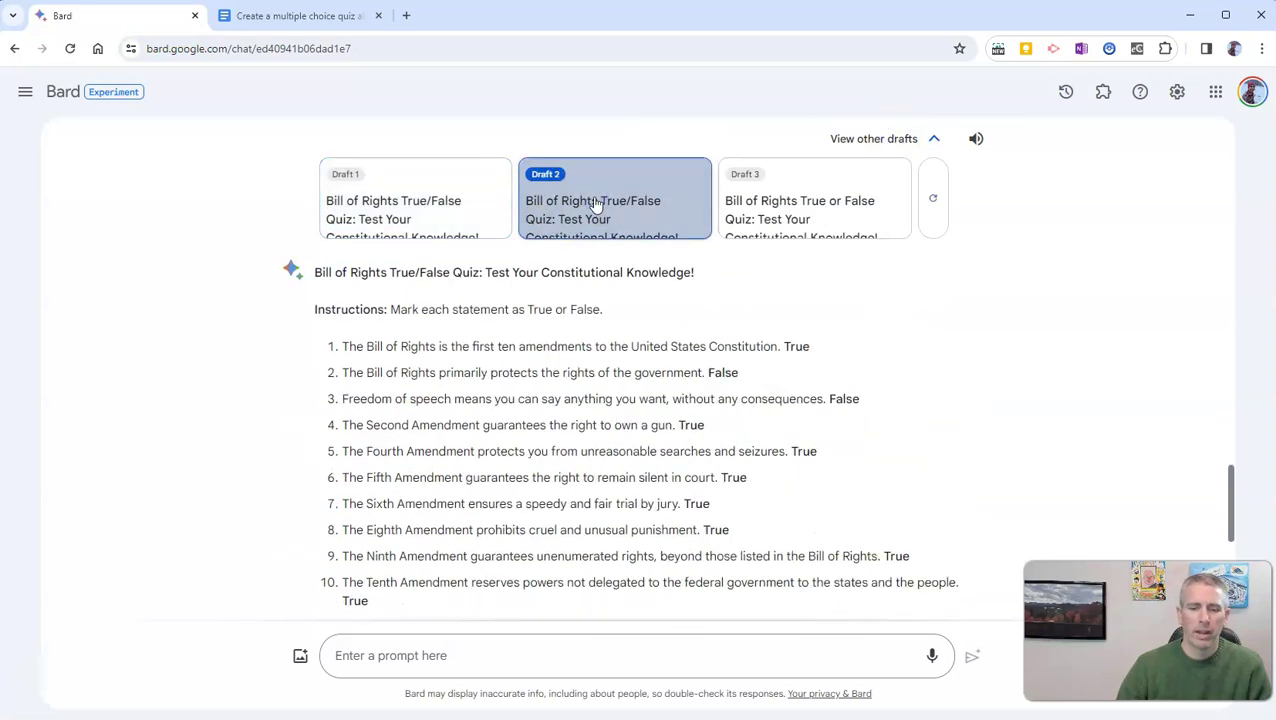
{"action": "left_click", "coordinate": [815, 203]}
{"action": "scroll", "coordinate": [527, 447], "scroll_direction": "down", "scroll_amount": 3}
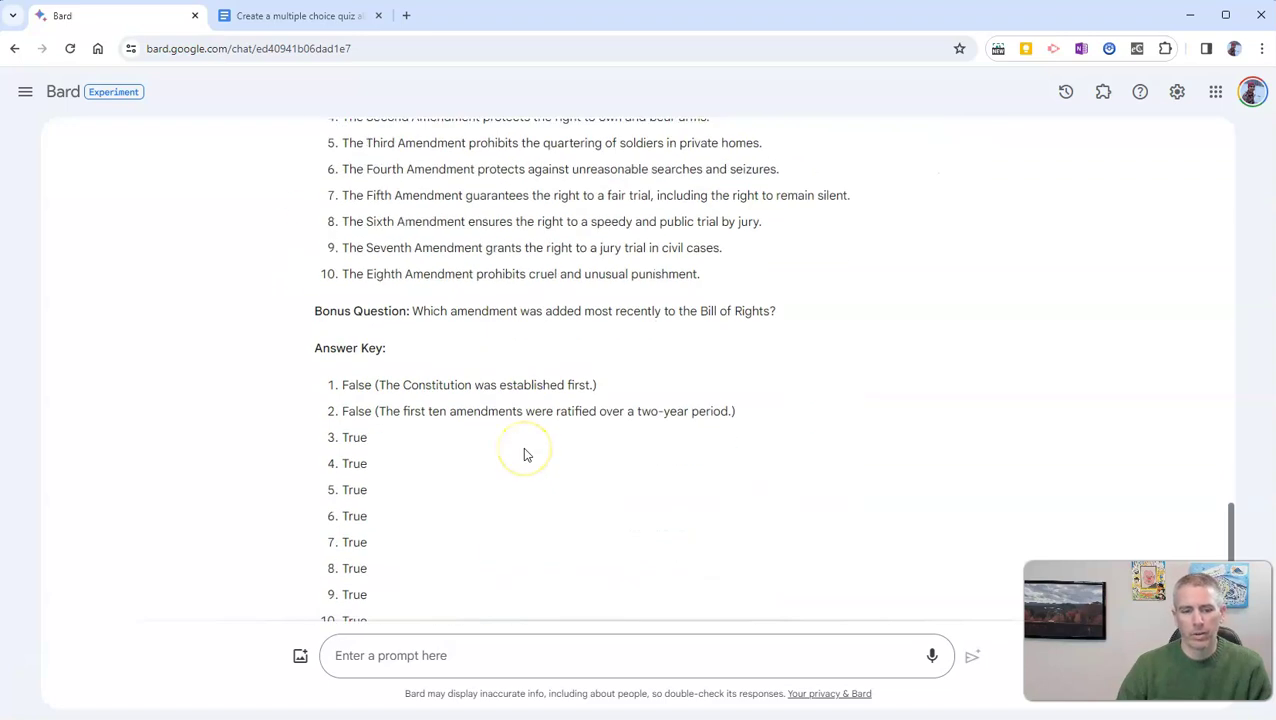
{"action": "scroll", "coordinate": [524, 452], "scroll_direction": "up", "scroll_amount": 3}
{"action": "scroll", "coordinate": [527, 444], "scroll_direction": "down", "scroll_amount": 4}
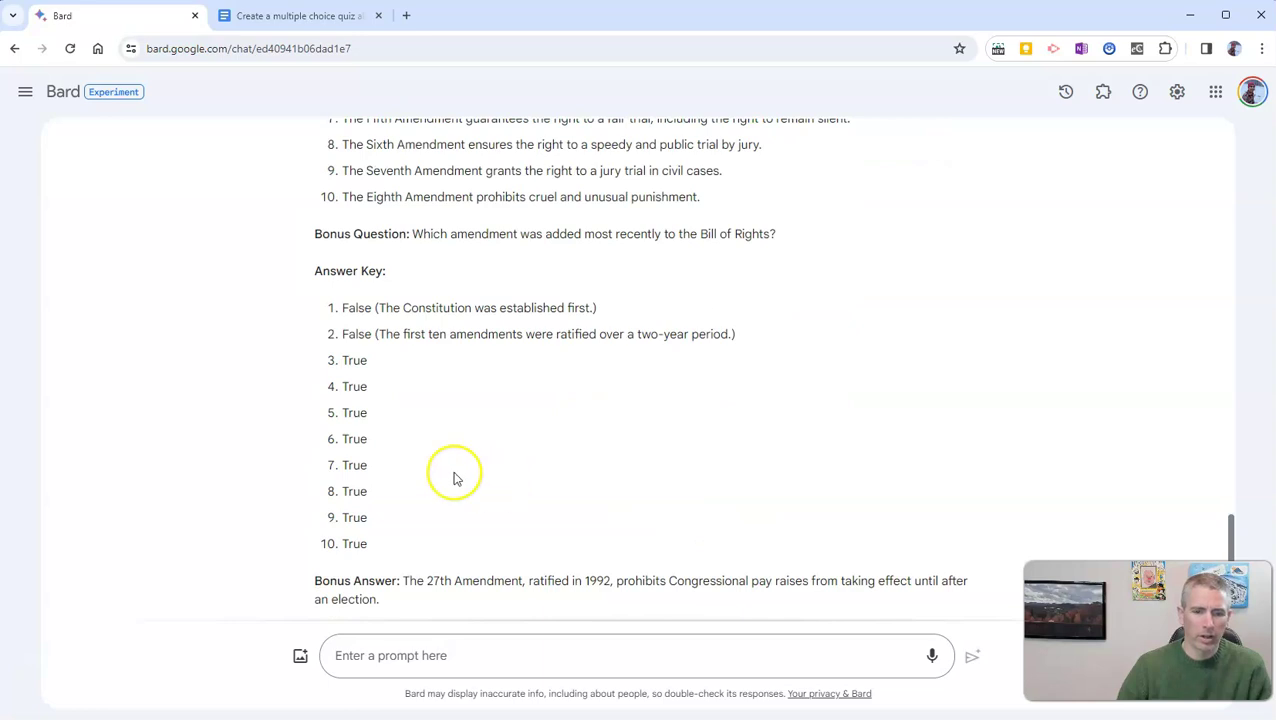
{"action": "scroll", "coordinate": [441, 437], "scroll_direction": "up", "scroll_amount": 5}
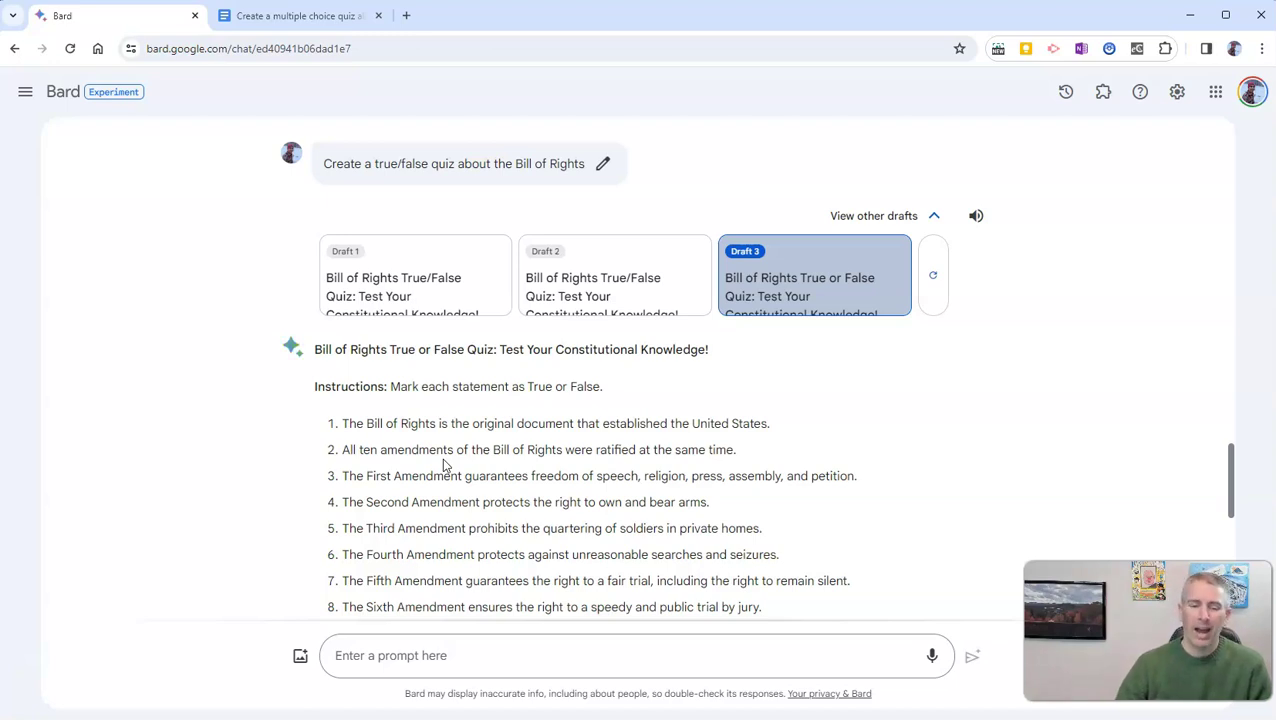
{"action": "scroll", "coordinate": [445, 465], "scroll_direction": "down", "scroll_amount": 6}
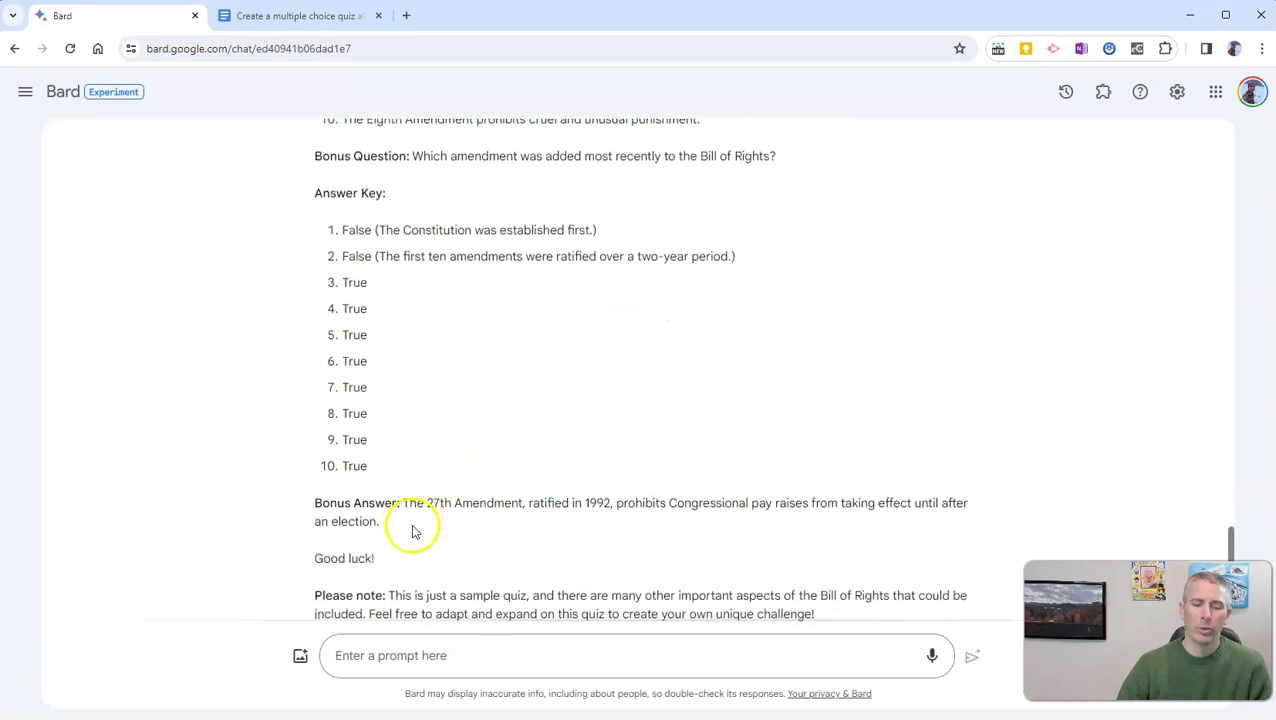
{"action": "scroll", "coordinate": [415, 525], "scroll_direction": "down", "scroll_amount": 1}
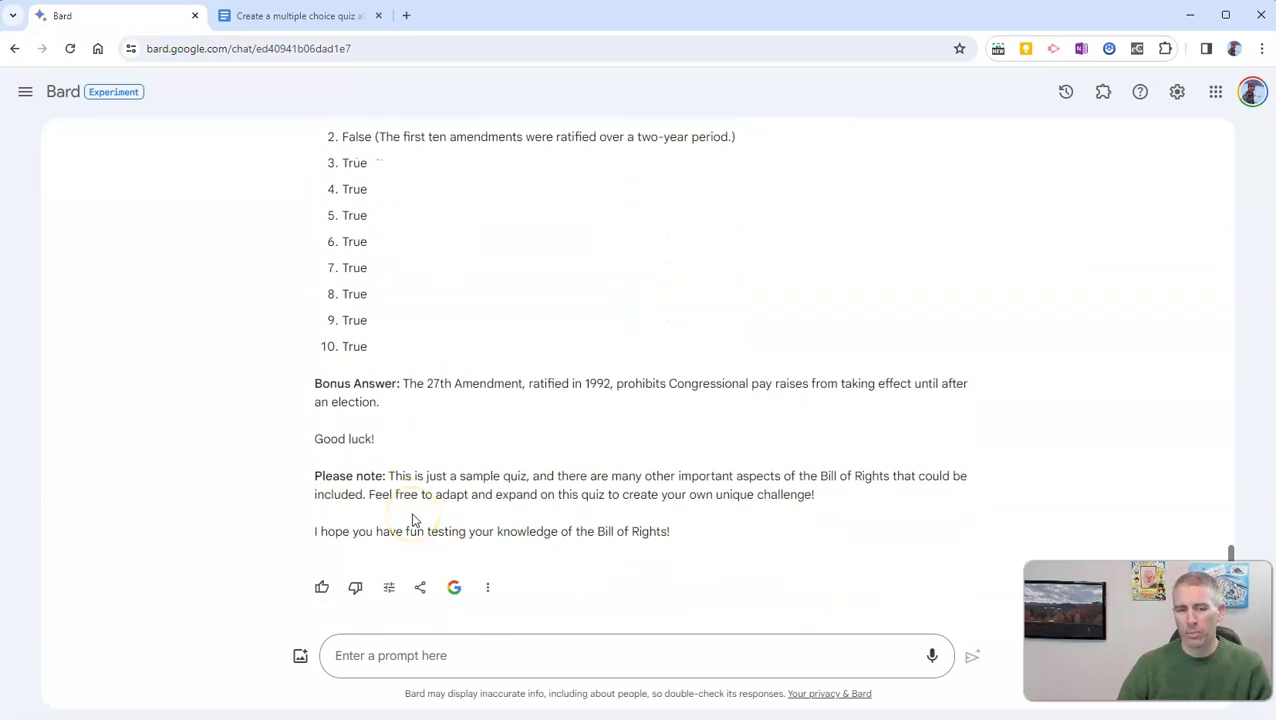
{"action": "scroll", "coordinate": [428, 396], "scroll_direction": "up", "scroll_amount": 2}
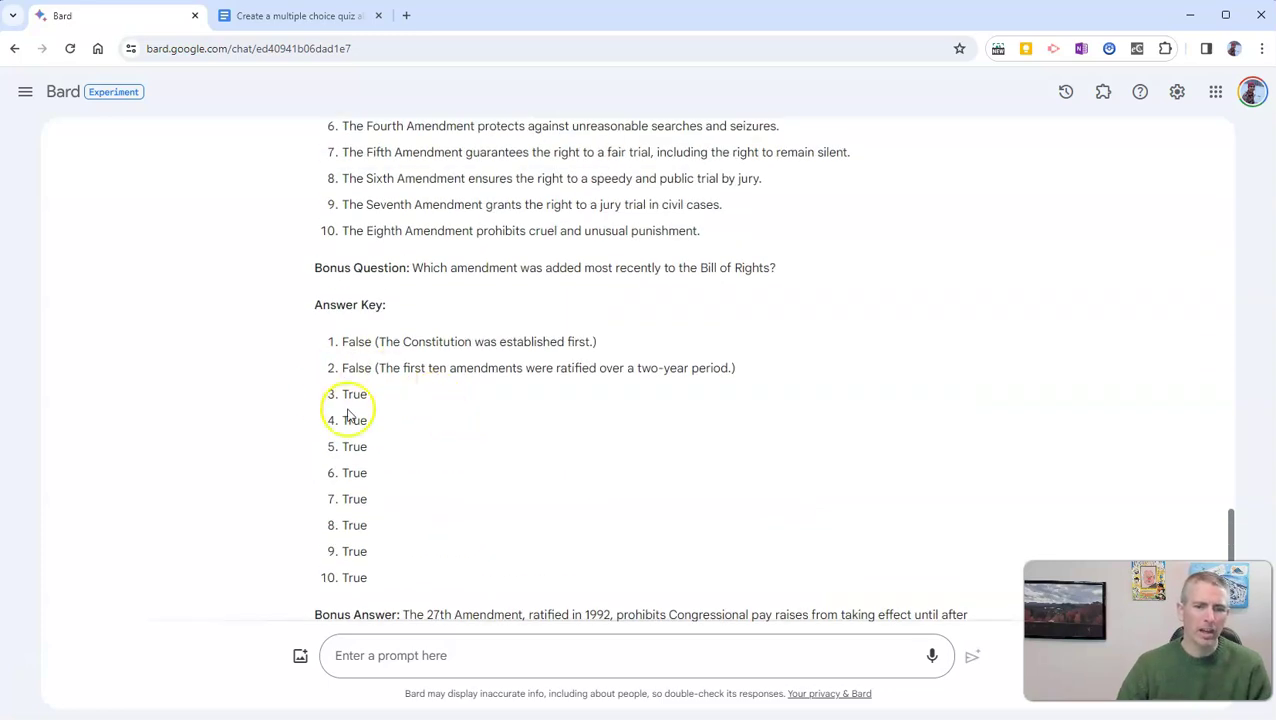
{"action": "scroll", "coordinate": [390, 427], "scroll_direction": "up", "scroll_amount": 2}
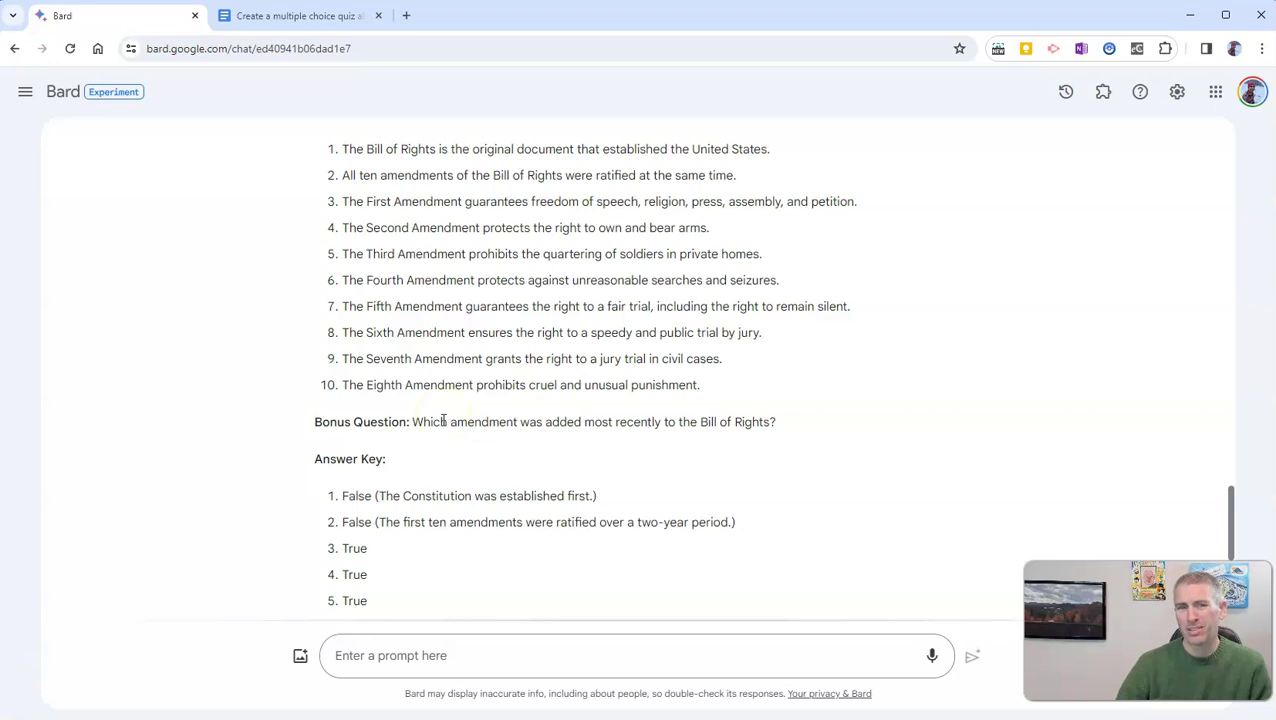
{"action": "scroll", "coordinate": [443, 420], "scroll_direction": "down", "scroll_amount": 3}
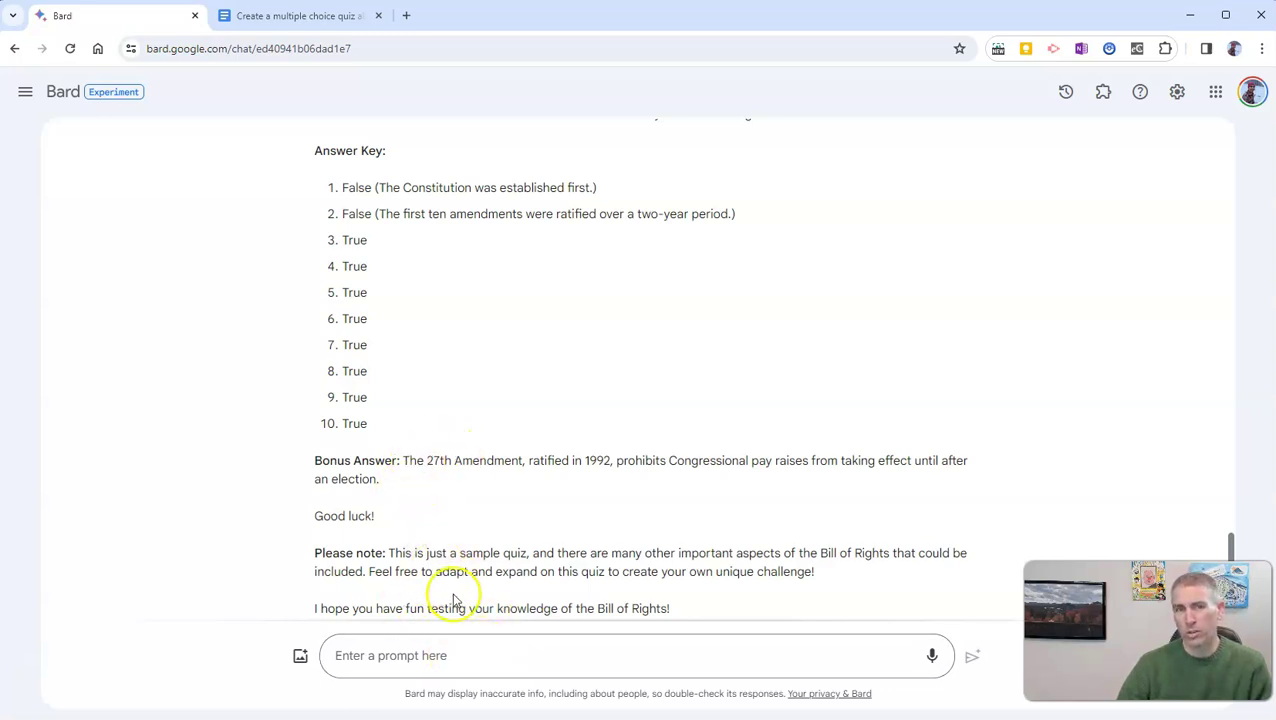
- Ask Bard to 'Create a multiple choice quiz about the parts of speech' and scroll its reply
{"action": "left_click", "coordinate": [458, 654]}
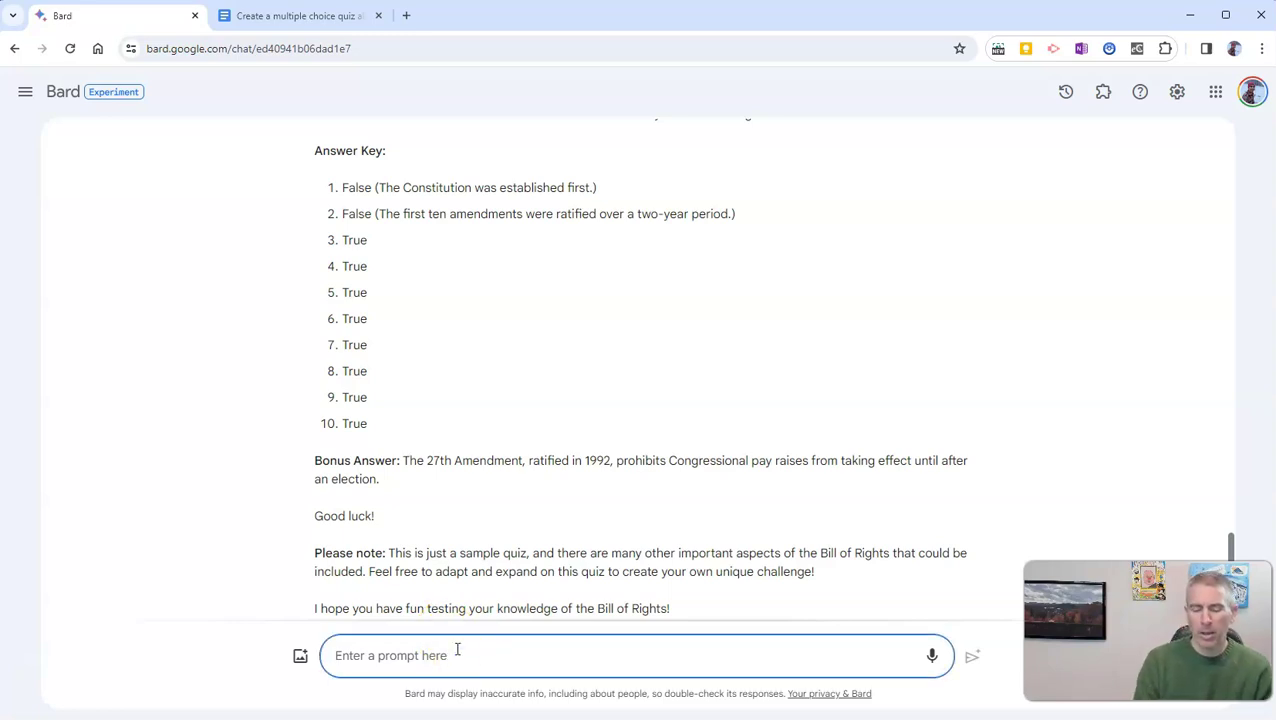
{"action": "type", "text": "Create a multiple choice qui"}
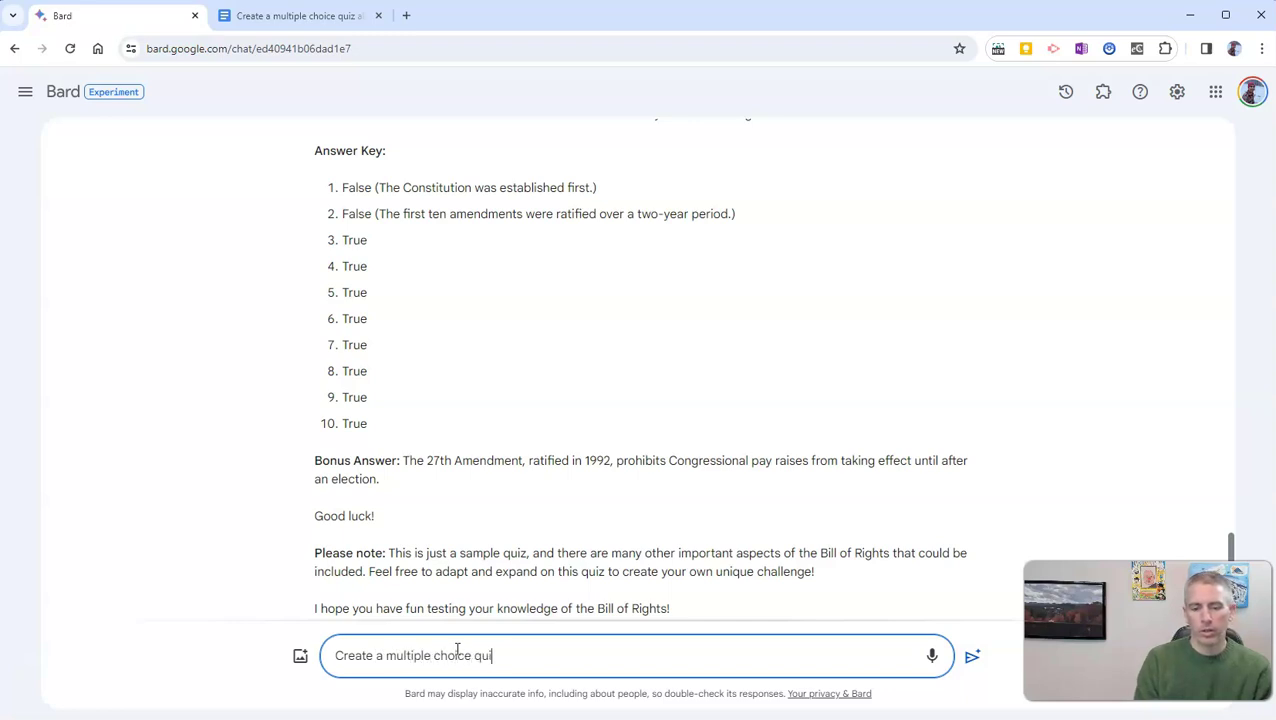
{"action": "type", "text": "z about the parts of speech"}
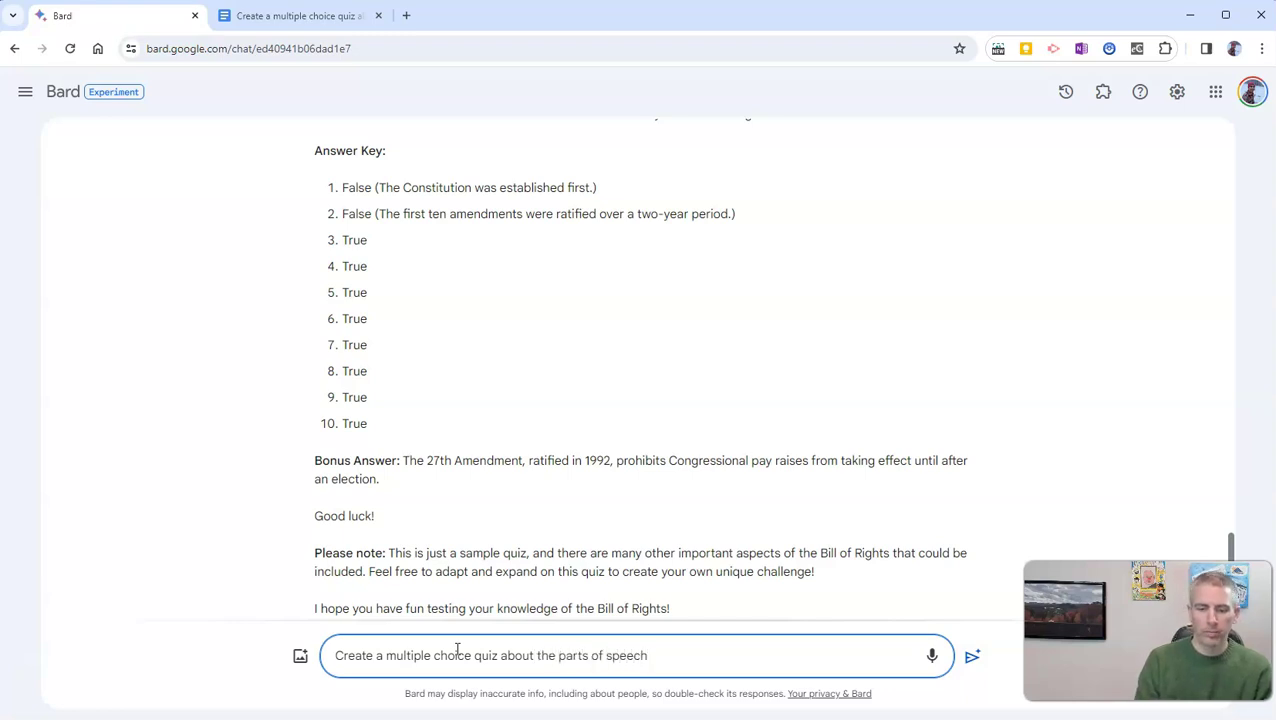
{"action": "key", "text": "Return"}
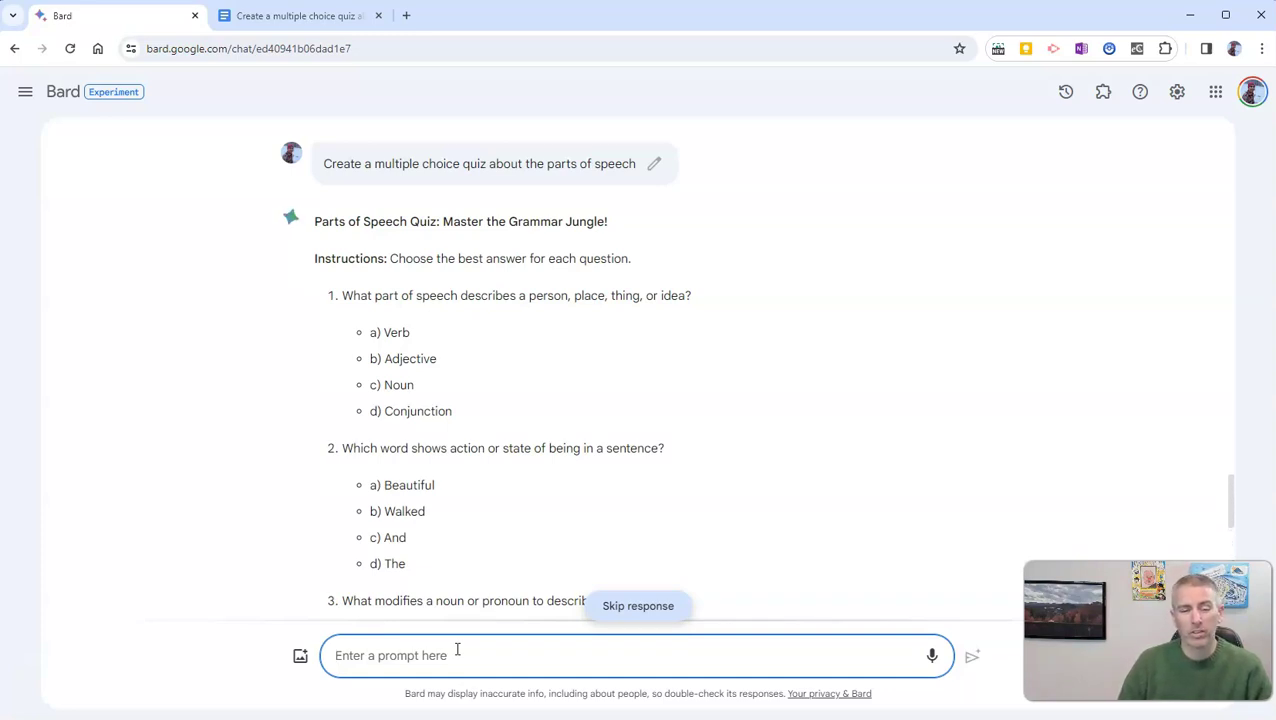
{"action": "scroll", "coordinate": [521, 501], "scroll_direction": "down", "scroll_amount": 5}
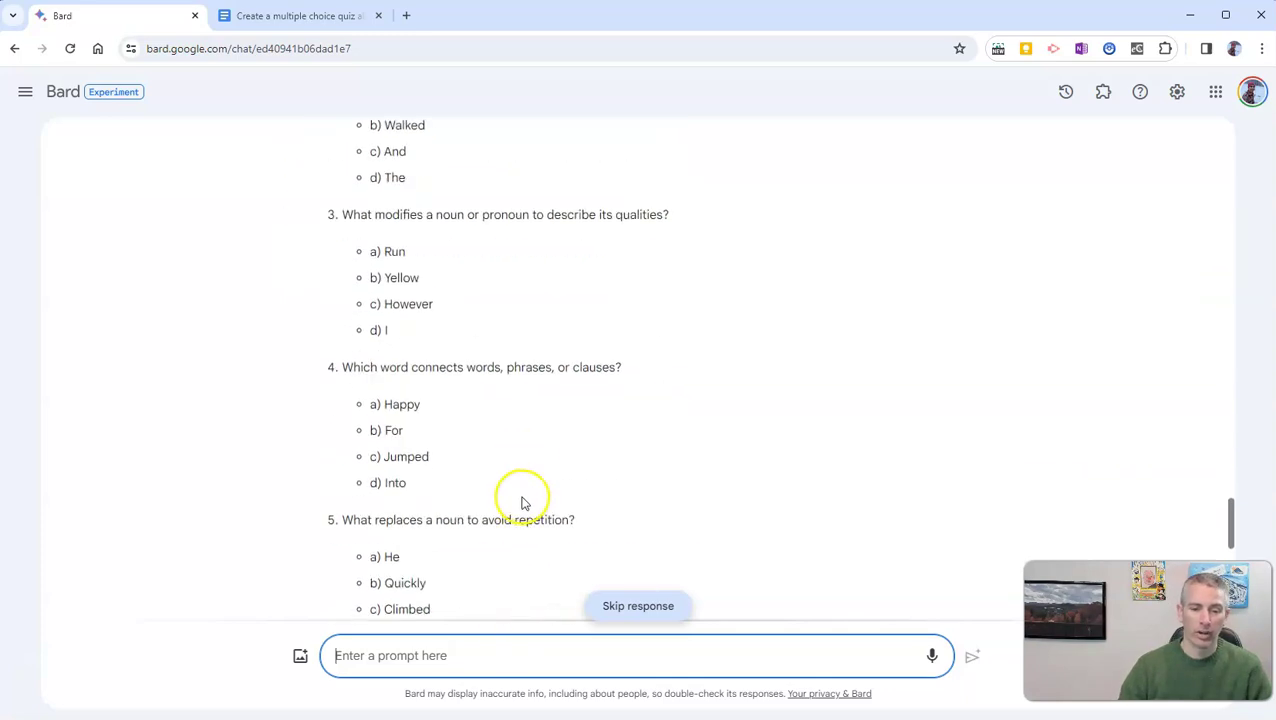
{"action": "scroll", "coordinate": [521, 501], "scroll_direction": "down", "scroll_amount": 10}
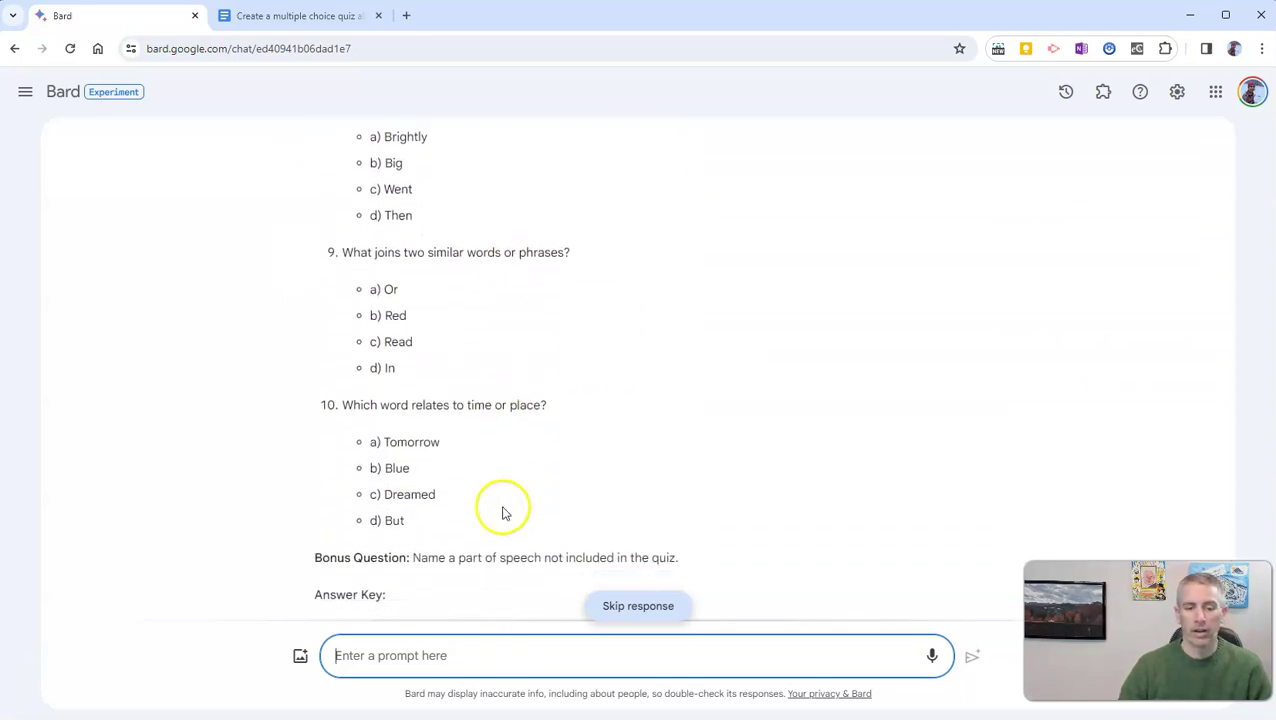